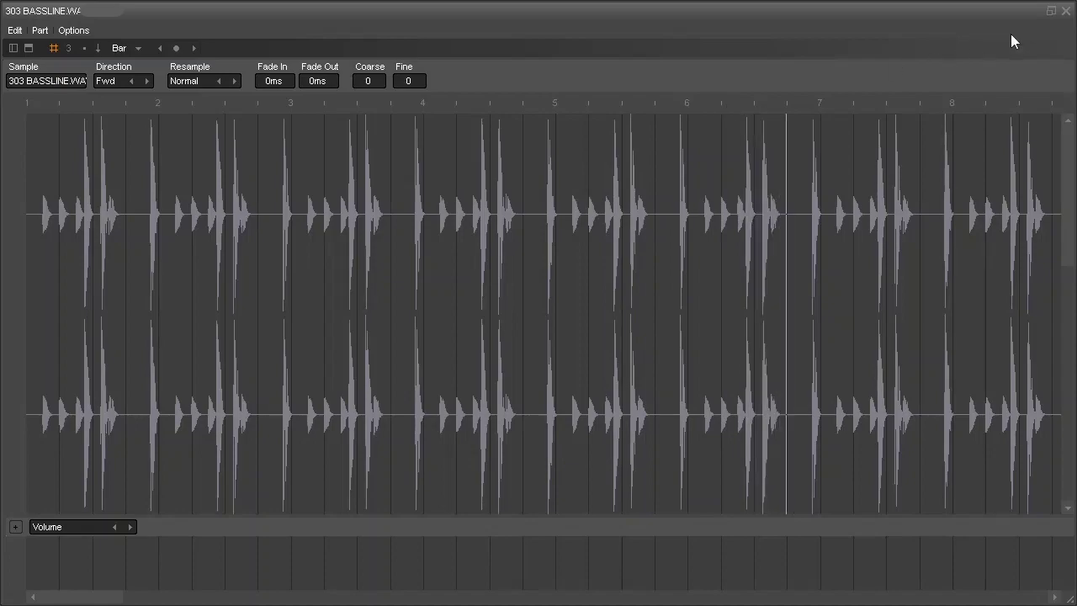
Close the 303 bassline editor and inspect the second KICK 909 part and the TOMS 909 part in turn.
left_click(1066, 11)
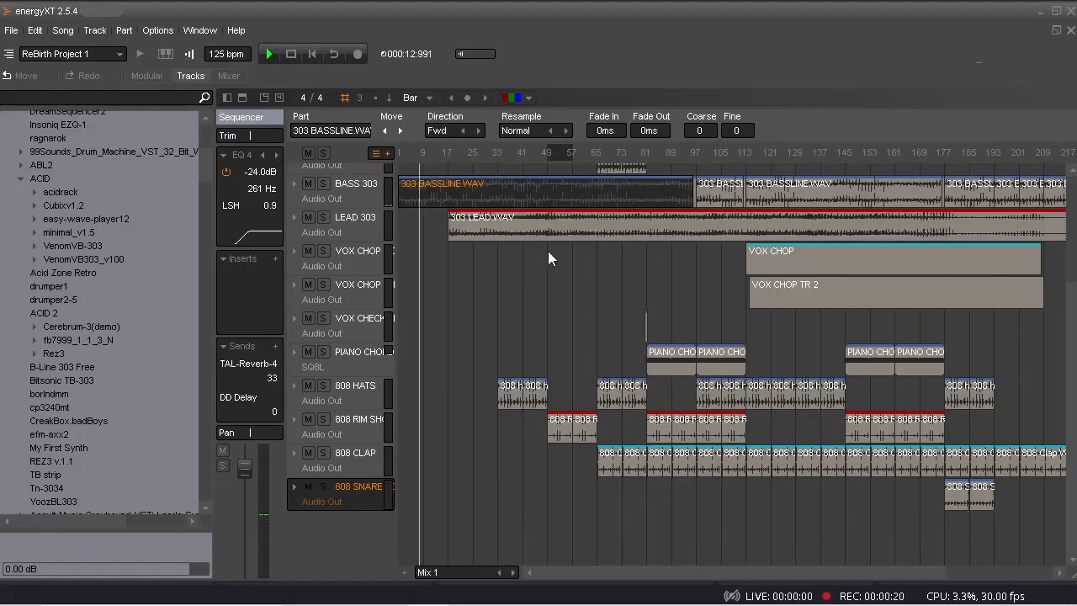
scroll(494, 197, "up", 5)
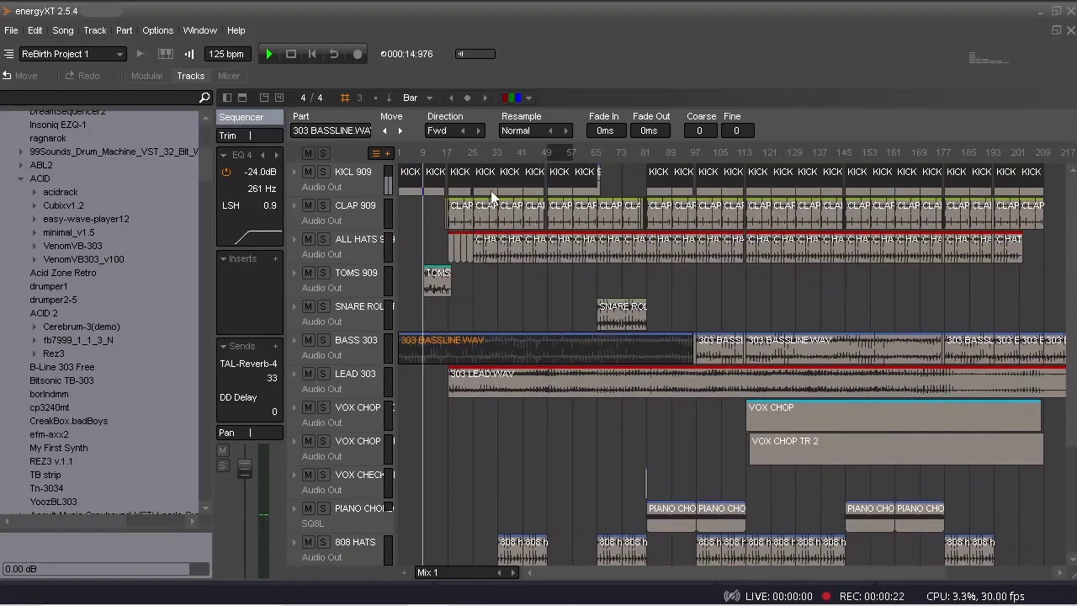
double_click(431, 187)
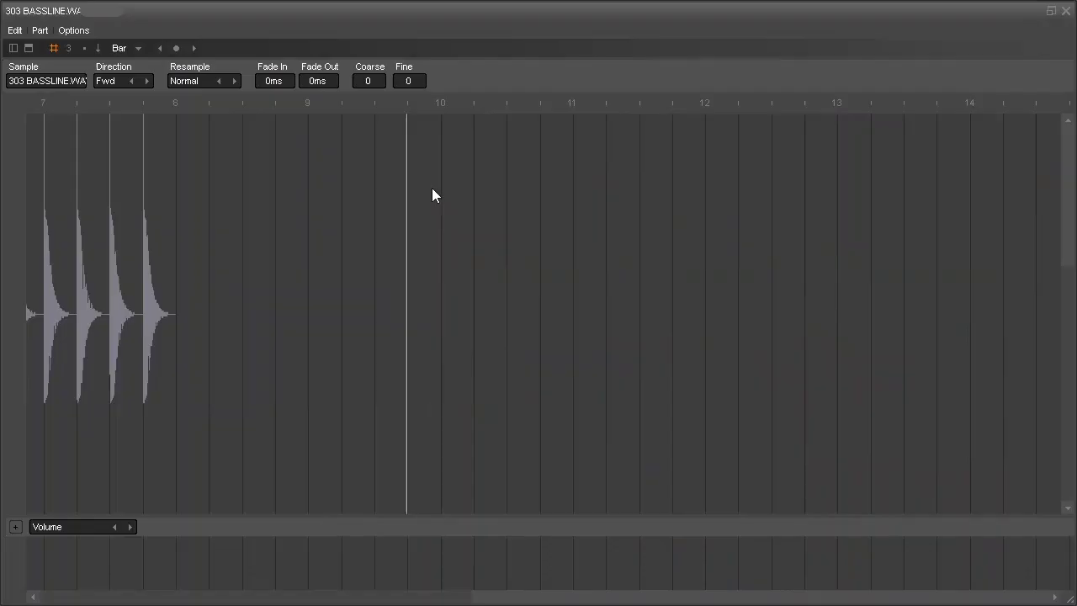
left_click(1066, 11)
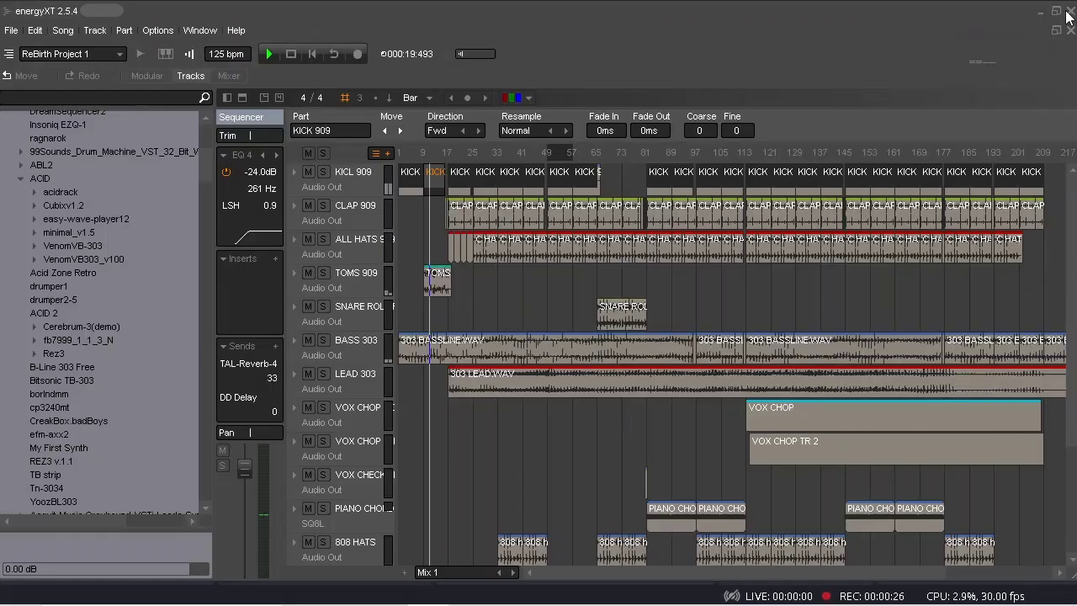
double_click(430, 287)
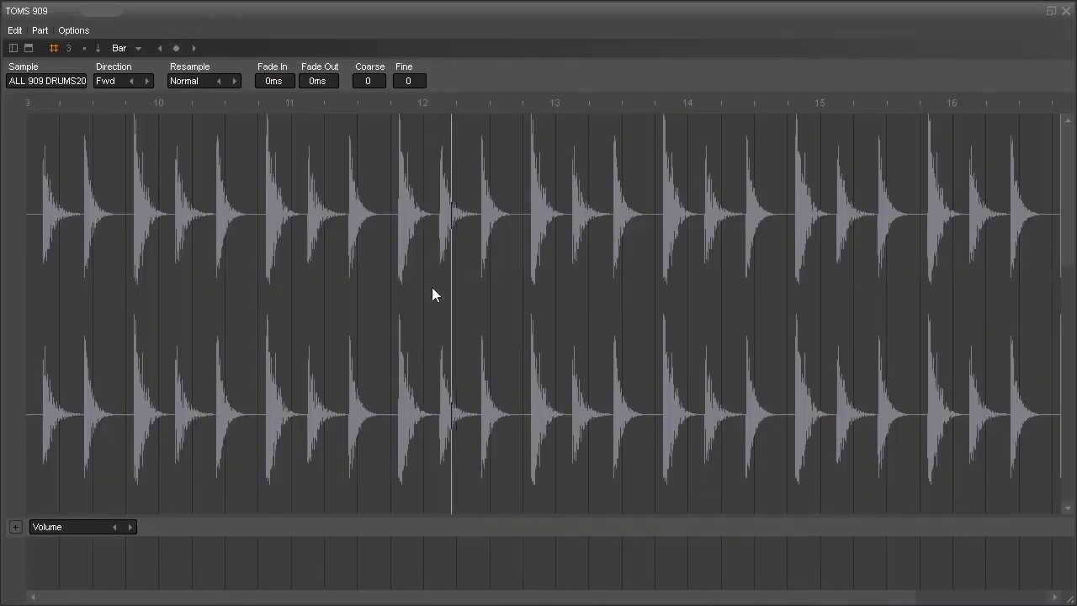
left_click(1066, 10)
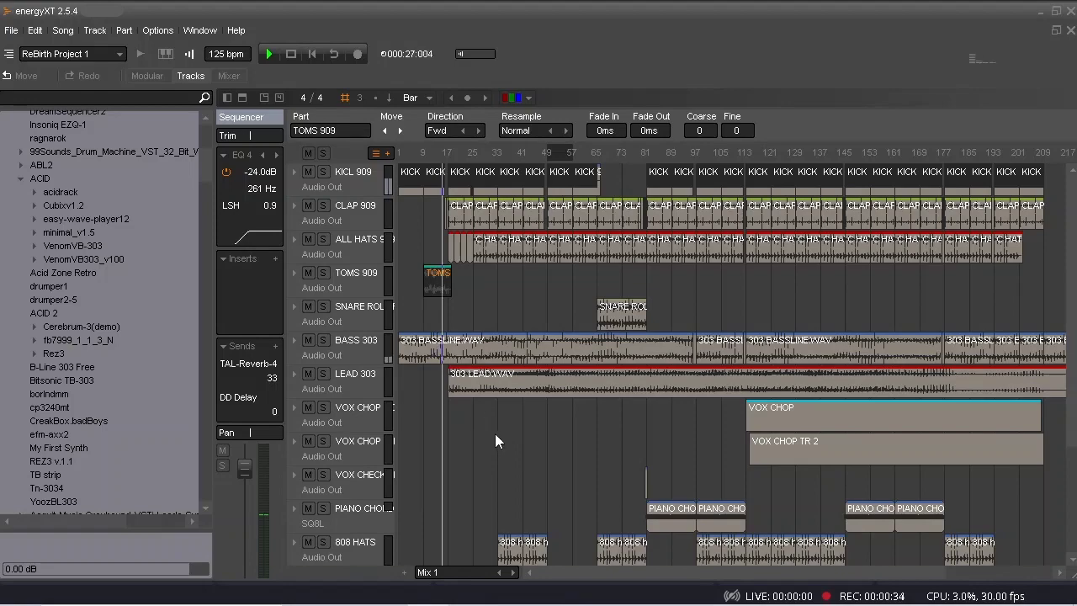
Inspect the waveform and volume envelope of the 303 LEAD.WAV part up to around bar 31.
double_click(497, 382)
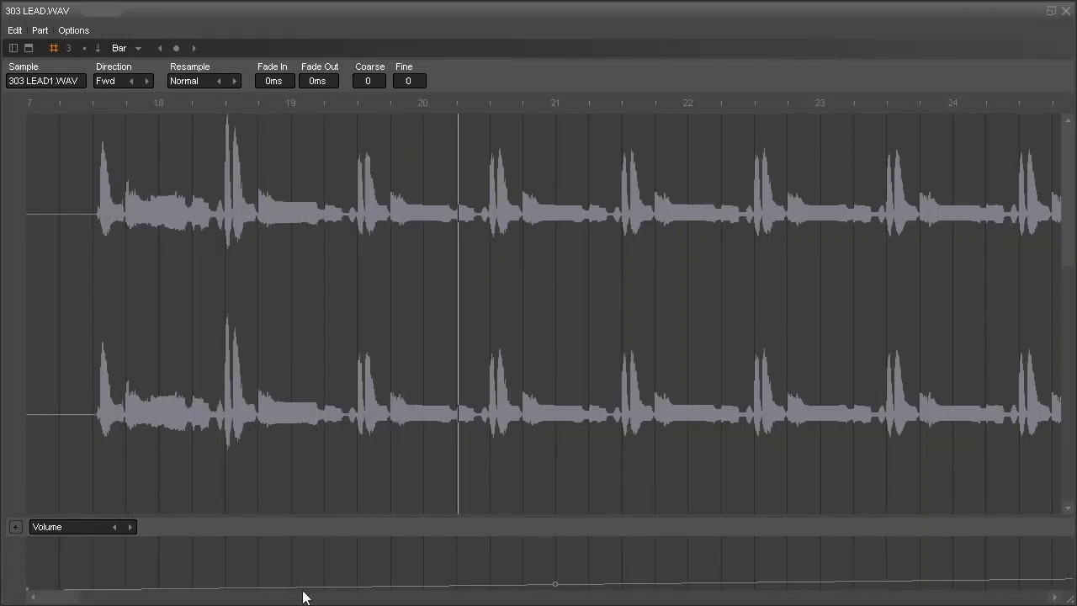
left_click_drag(60, 596, 115, 601)
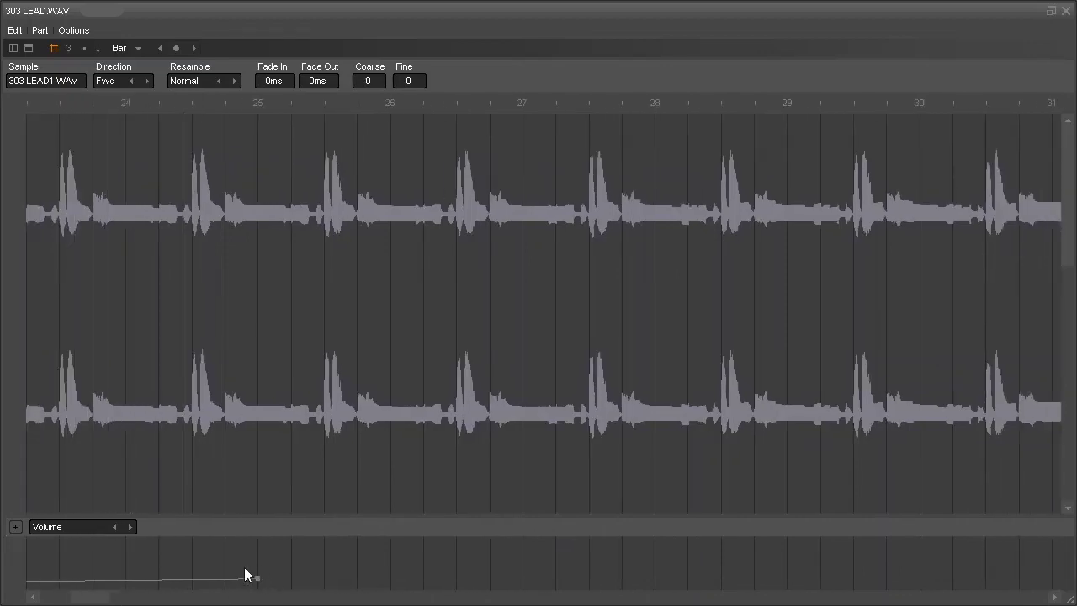
left_click(1066, 11)
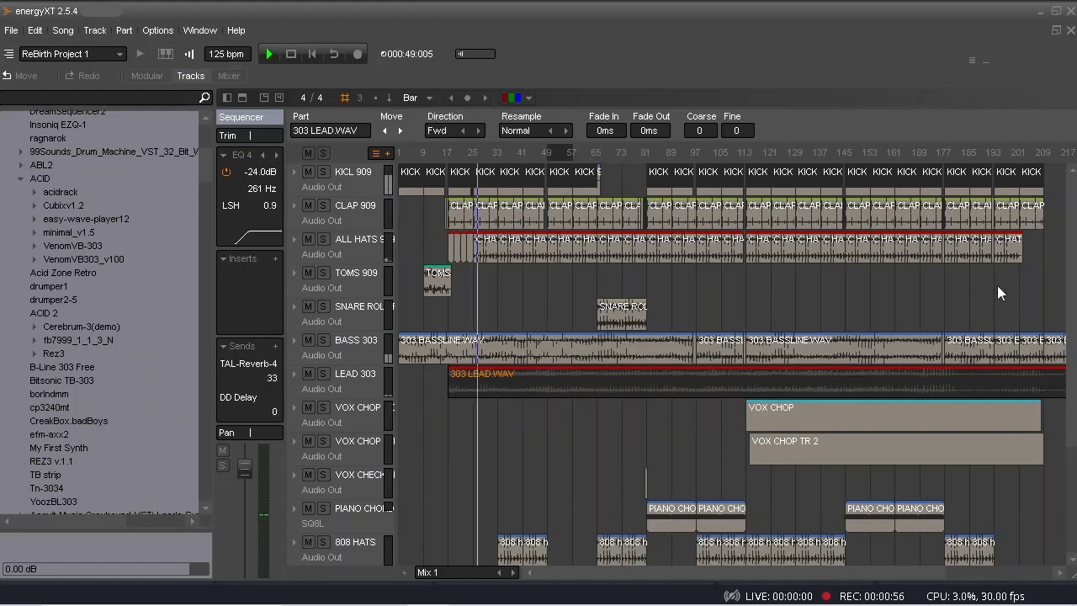
Look over the lower tracks, the modular routing and all mixer channels, and return to the track arrangement.
scroll(1070, 309, "down", 5)
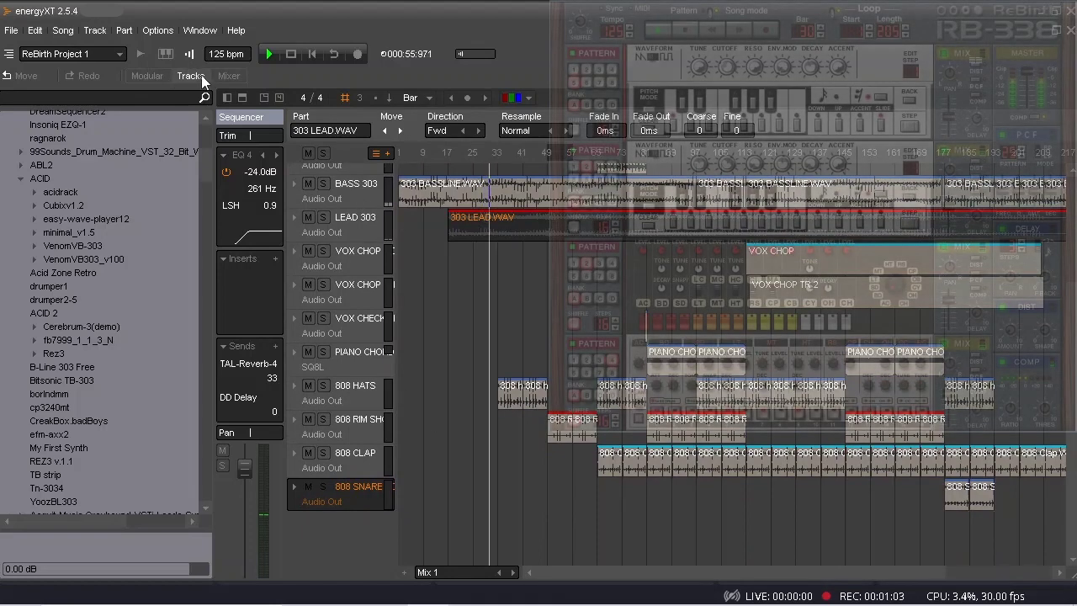
left_click(159, 72)
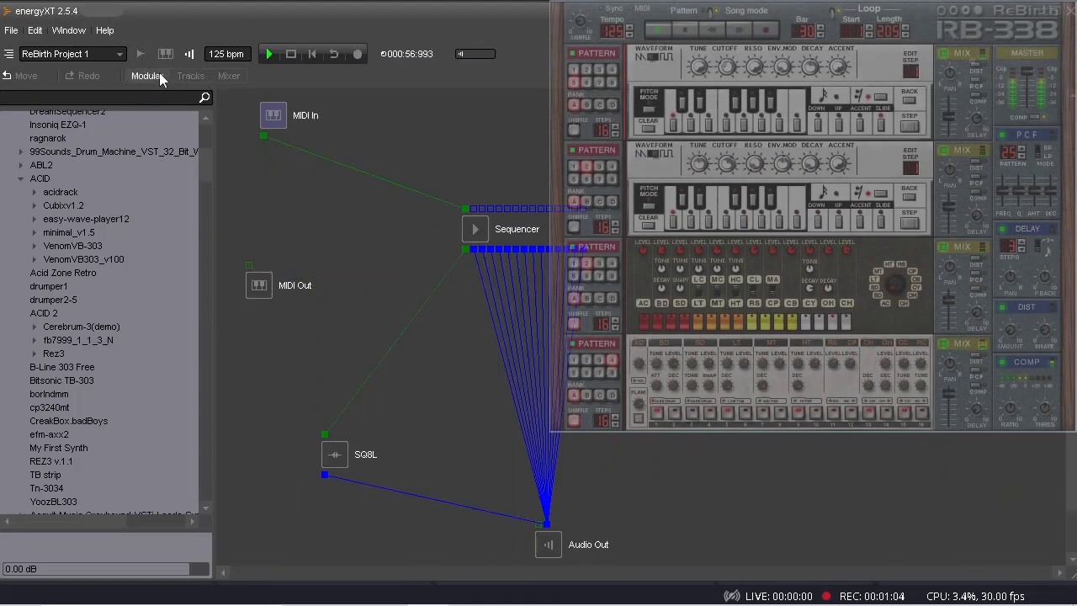
left_click(229, 75)
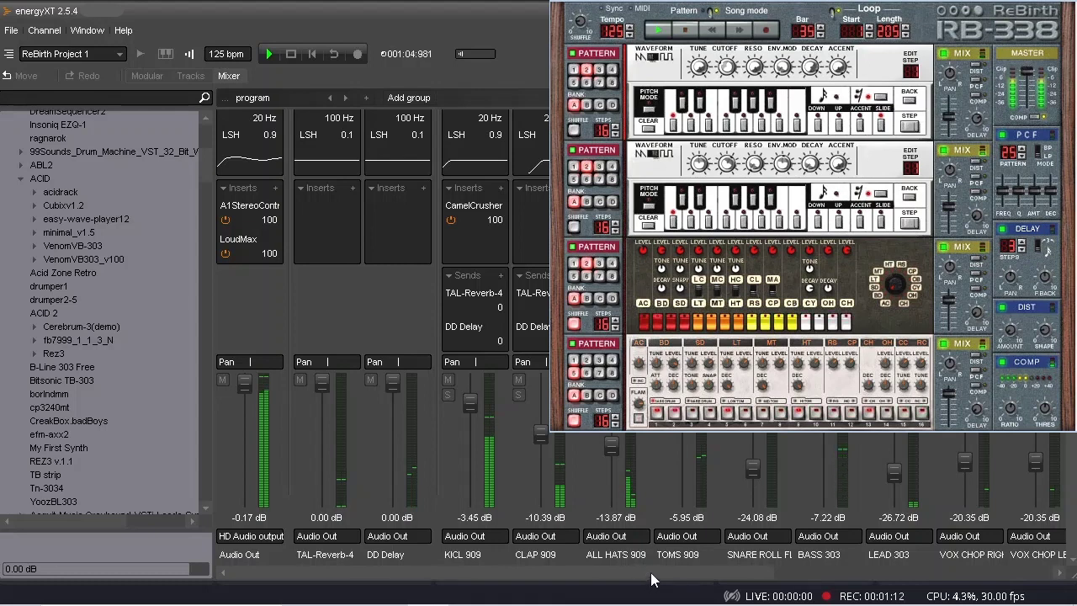
left_click_drag(652, 579, 946, 576)
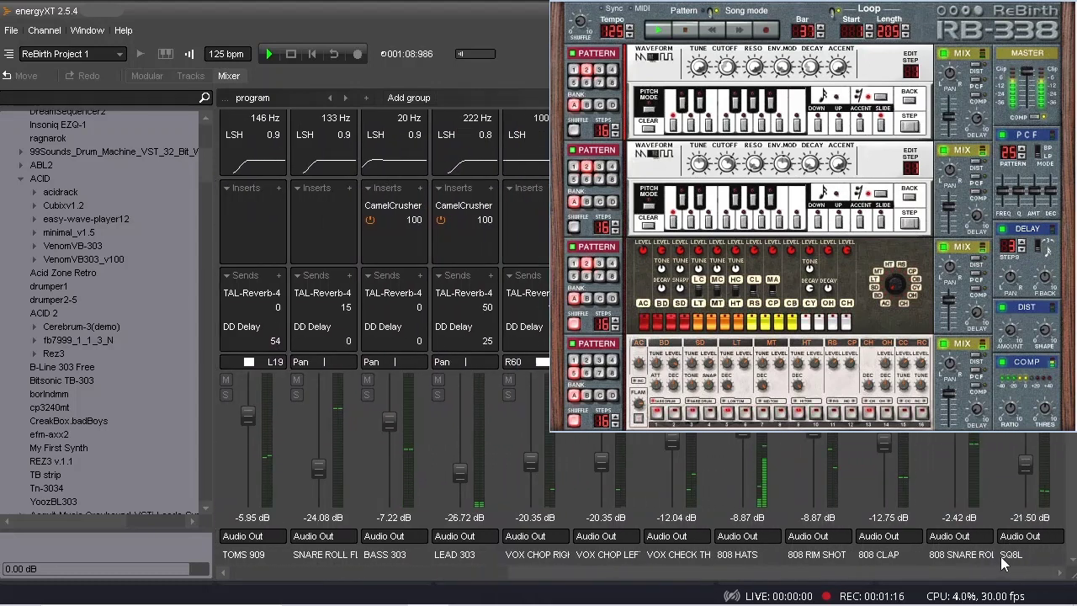
left_click_drag(1001, 580, 680, 573)
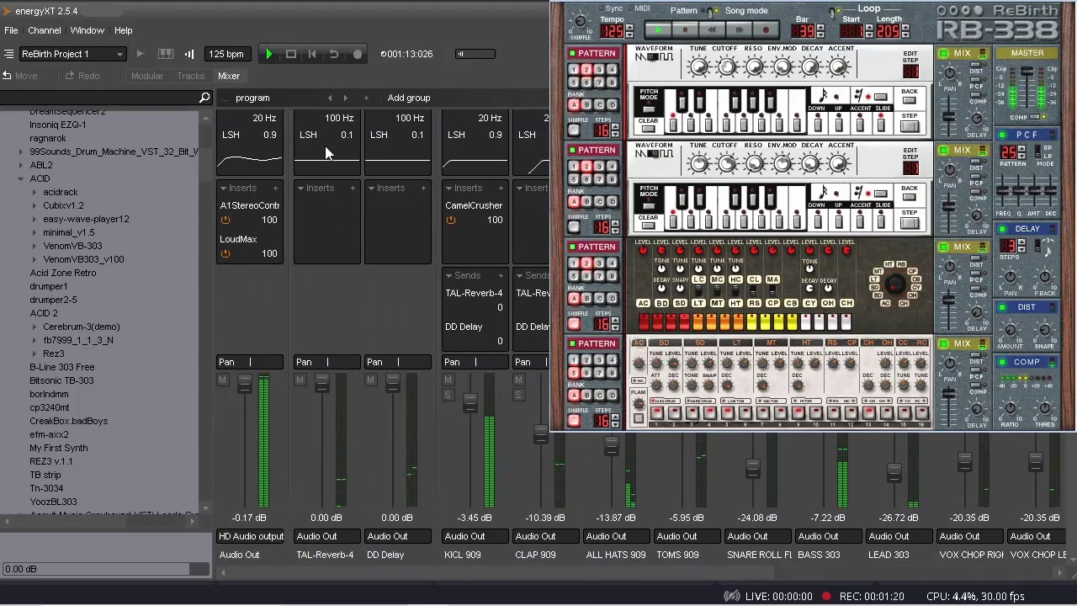
left_click(198, 82)
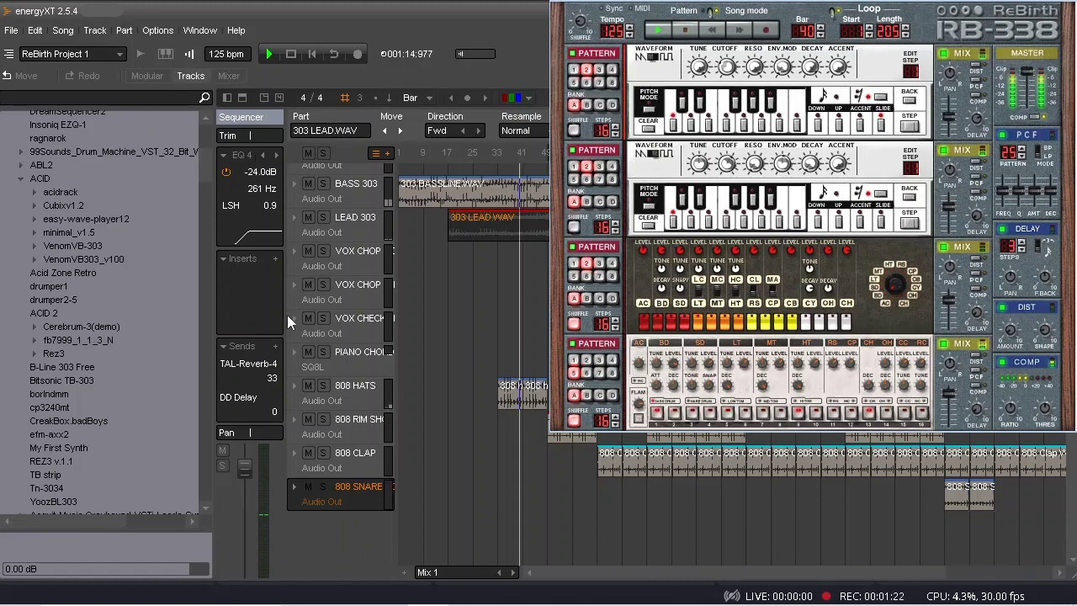
Open the mixer's LoudMax, A1StereoControl, TAL-Reverb-4 and Dead Duck Delay plugin windows and arrange them side by side above the faders.
left_click(232, 77)
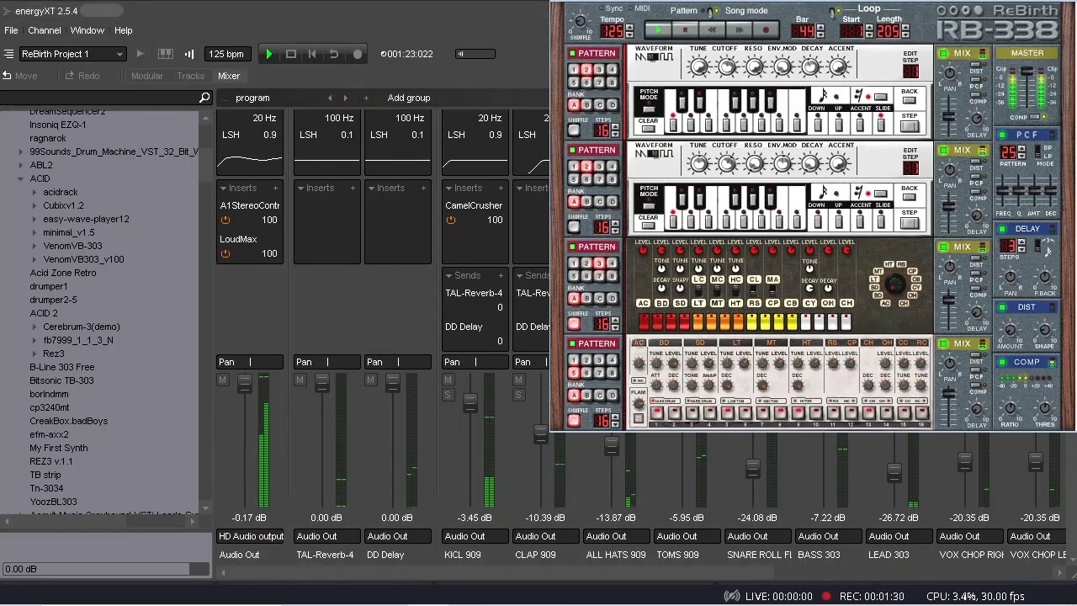
double_click(240, 240)
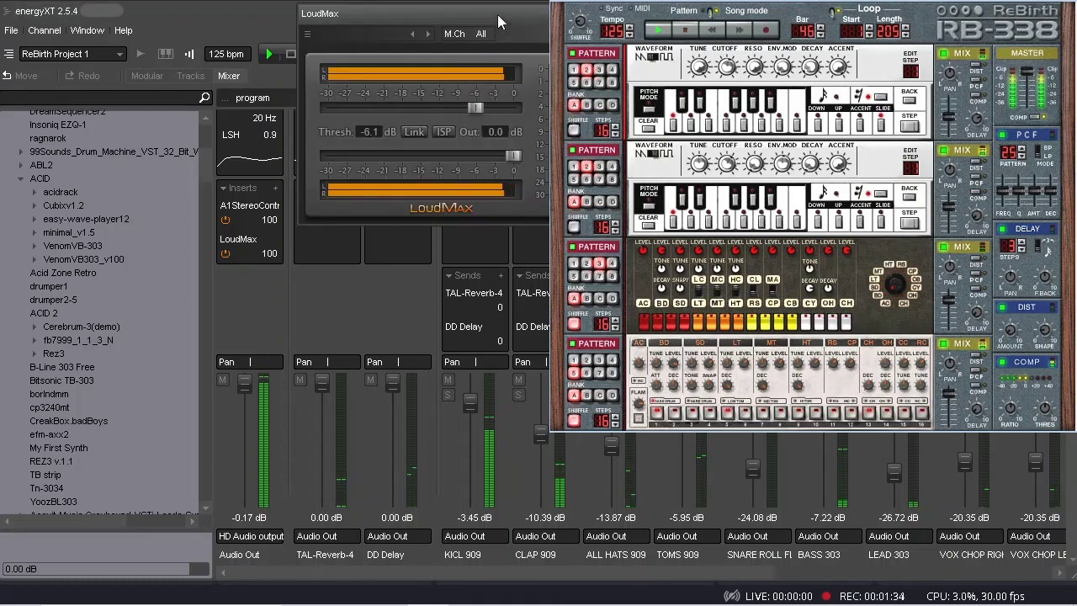
left_click_drag(498, 22, 530, 21)
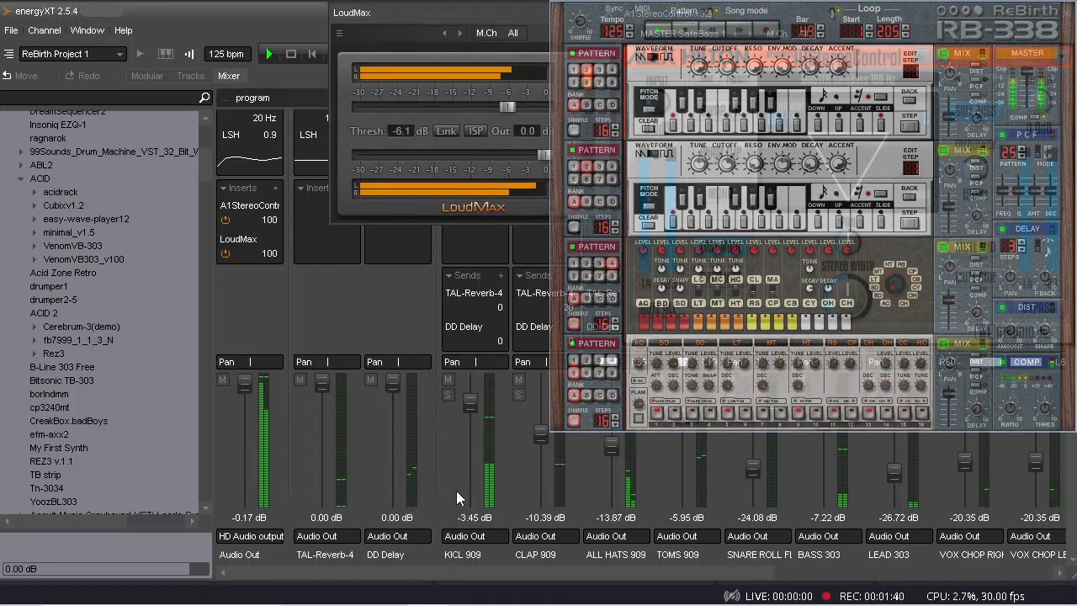
left_click(343, 562)
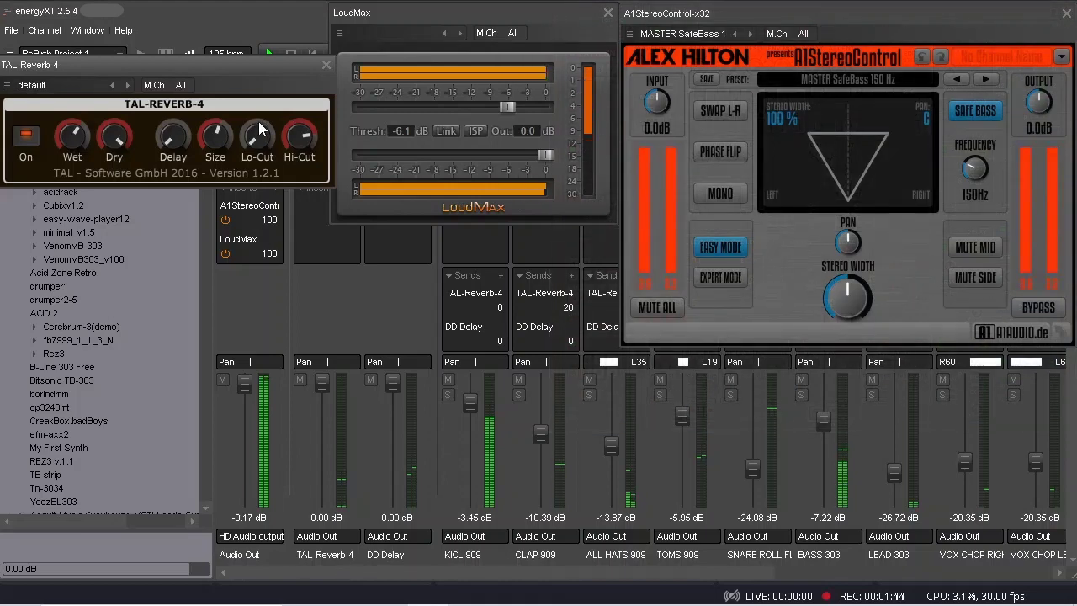
left_click_drag(279, 66, 272, 15)
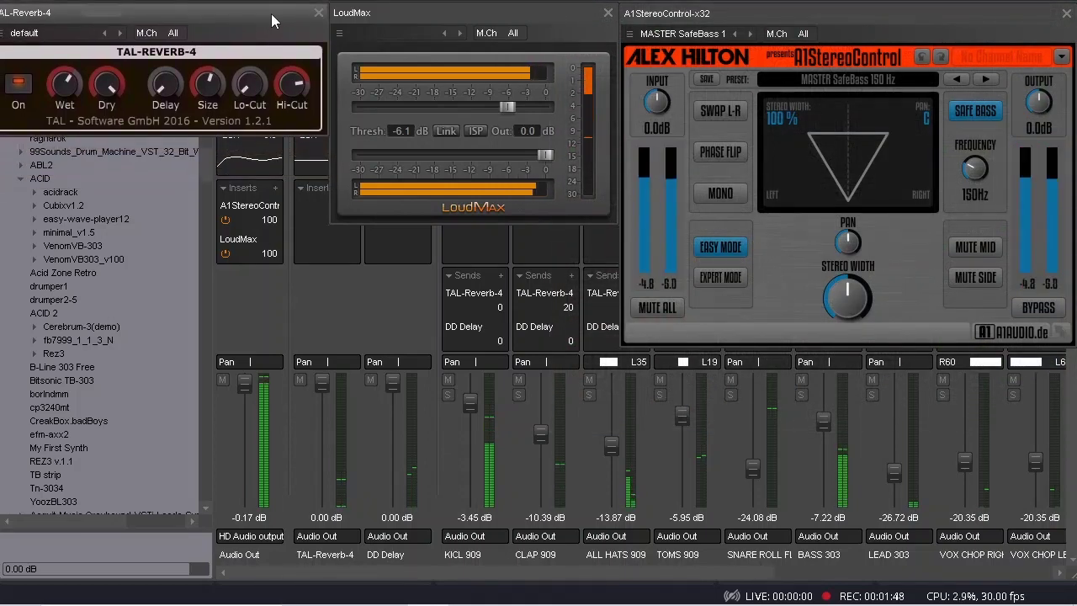
left_click(382, 555)
left_click_drag(681, 353, 136, 155)
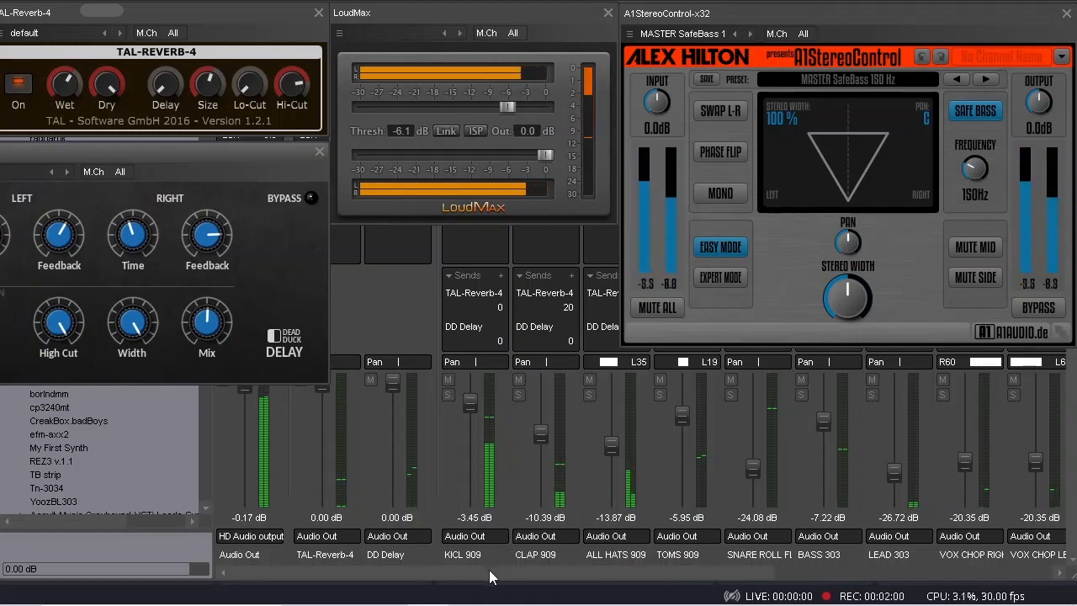
Examine the remaining mixer channels from TOMS 909 through SQ8L.
left_click_drag(489, 570, 793, 596)
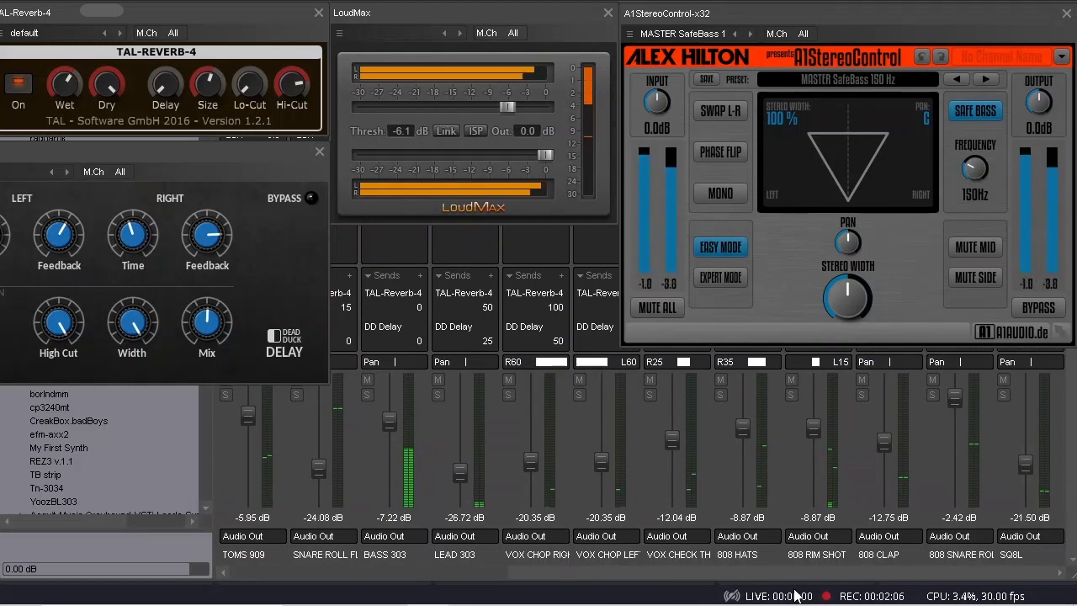
mouse_move(796, 596)
left_mouse_down()
mouse_move(484, 582)
mouse_move(791, 595)
left_mouse_up()
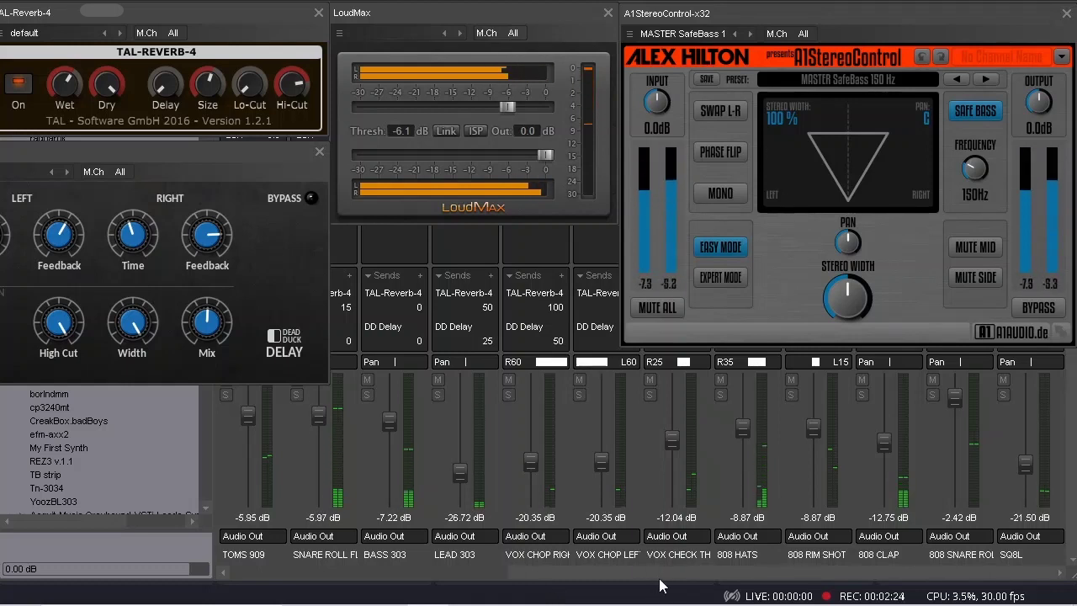
left_click_drag(664, 584, 632, 602)
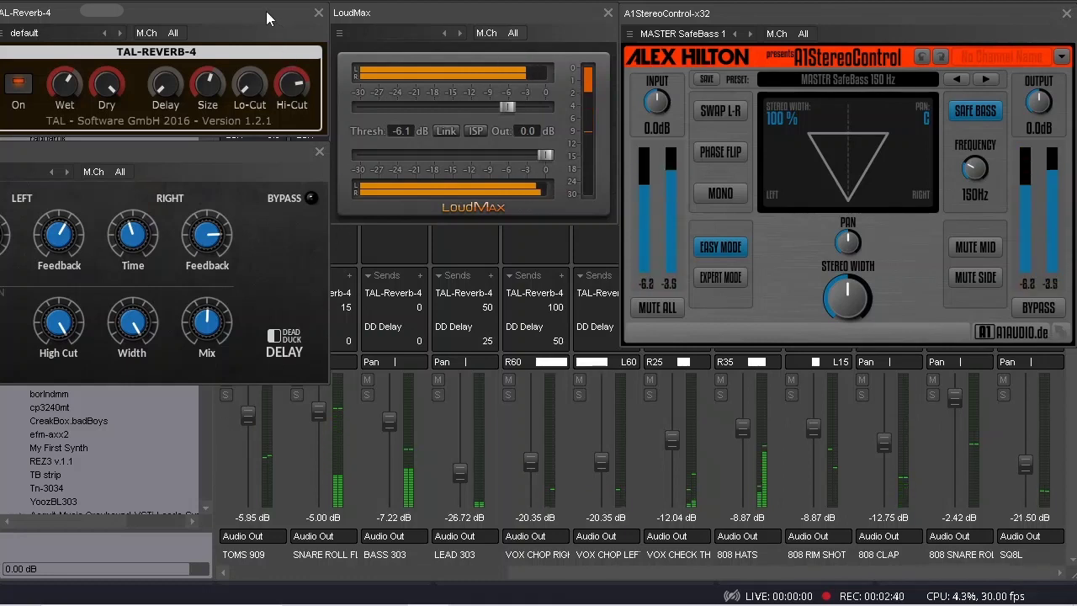
Show the track arrangement and move the TAL-Reverb-4 and delay windows away from the piano chords track header.
left_click_drag(267, 17, 263, 405)
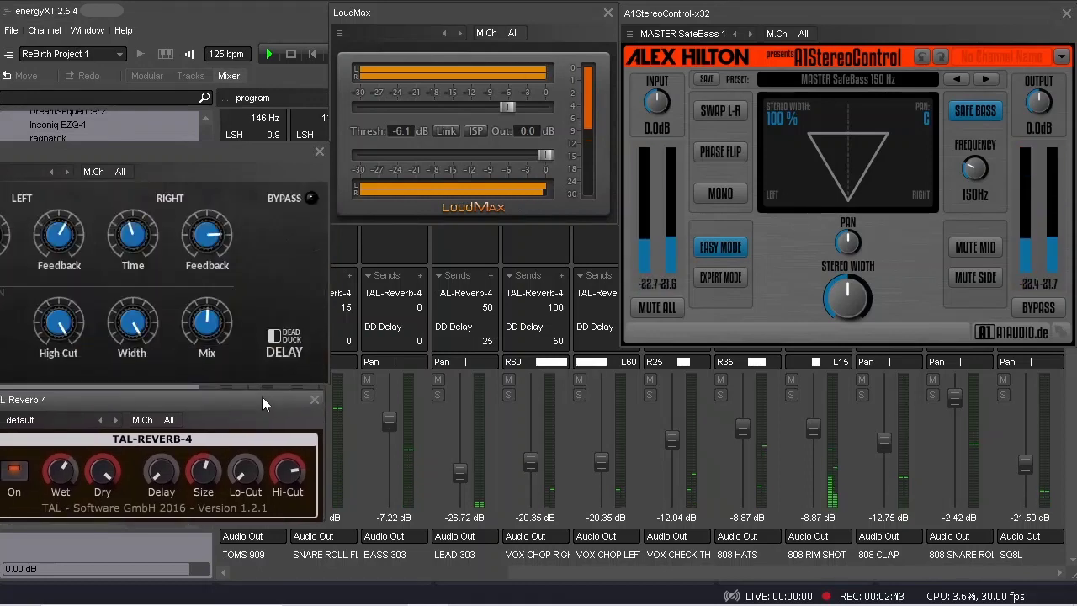
left_click(190, 75)
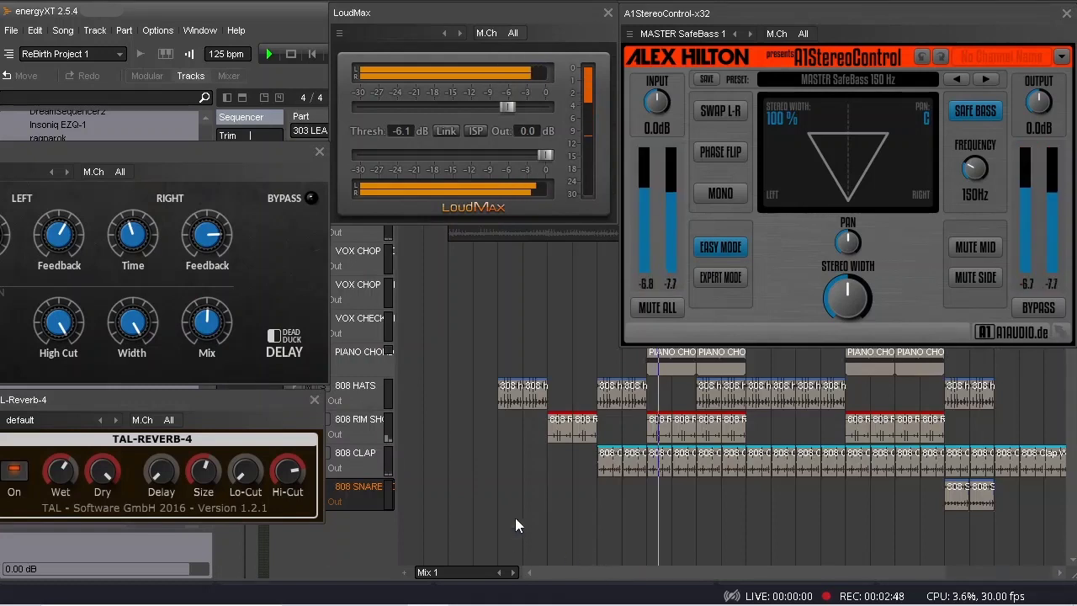
left_click_drag(286, 399, 280, 472)
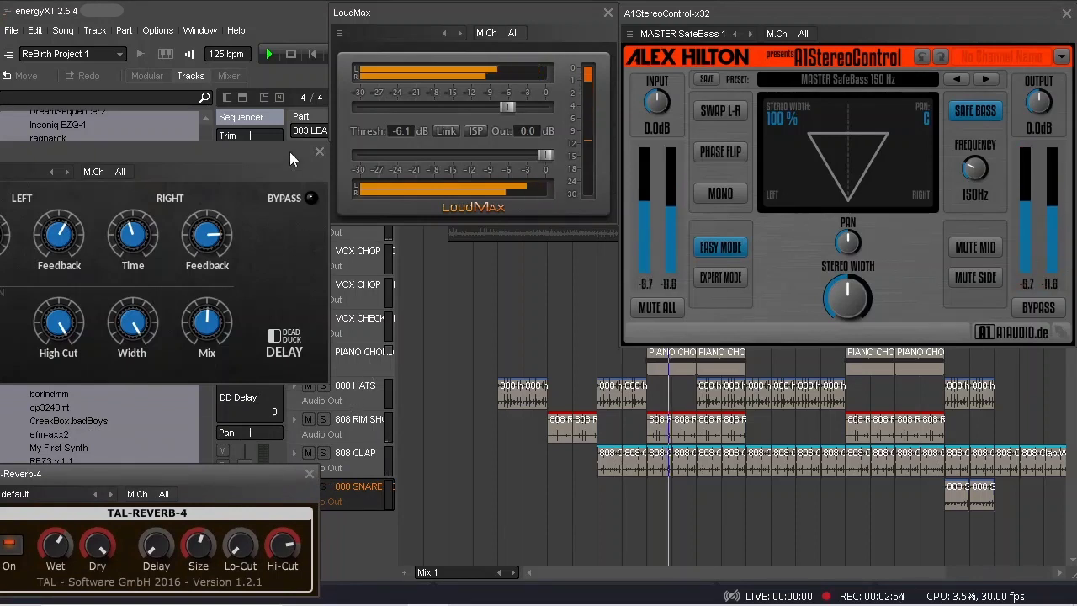
left_click_drag(289, 152, 240, 94)
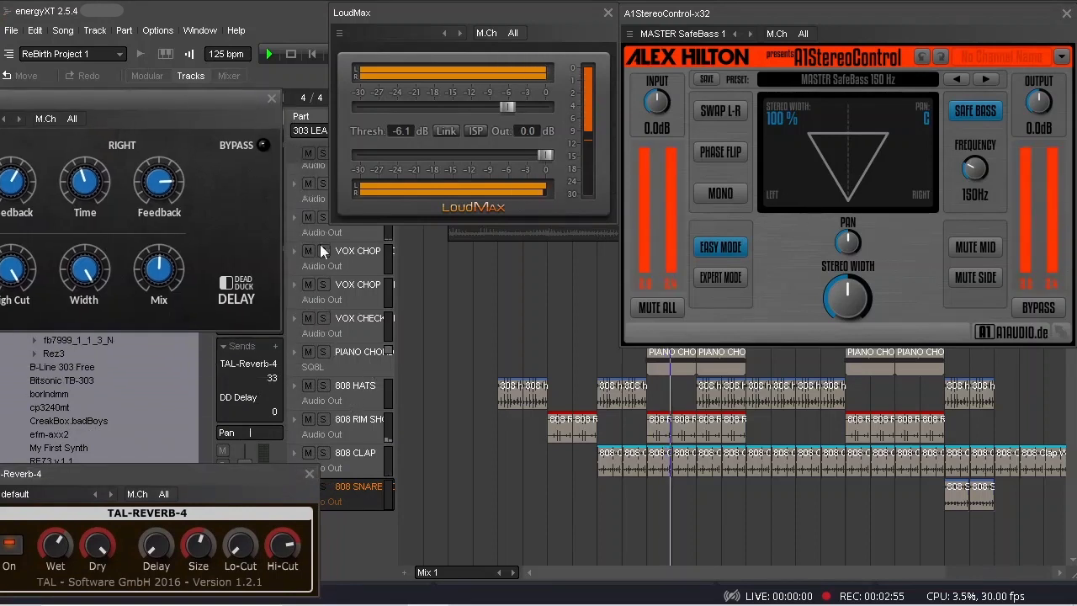
Open the piano track's SQ8L synth and inspect the notes of the first PIANO CHORDS part.
left_click(315, 370)
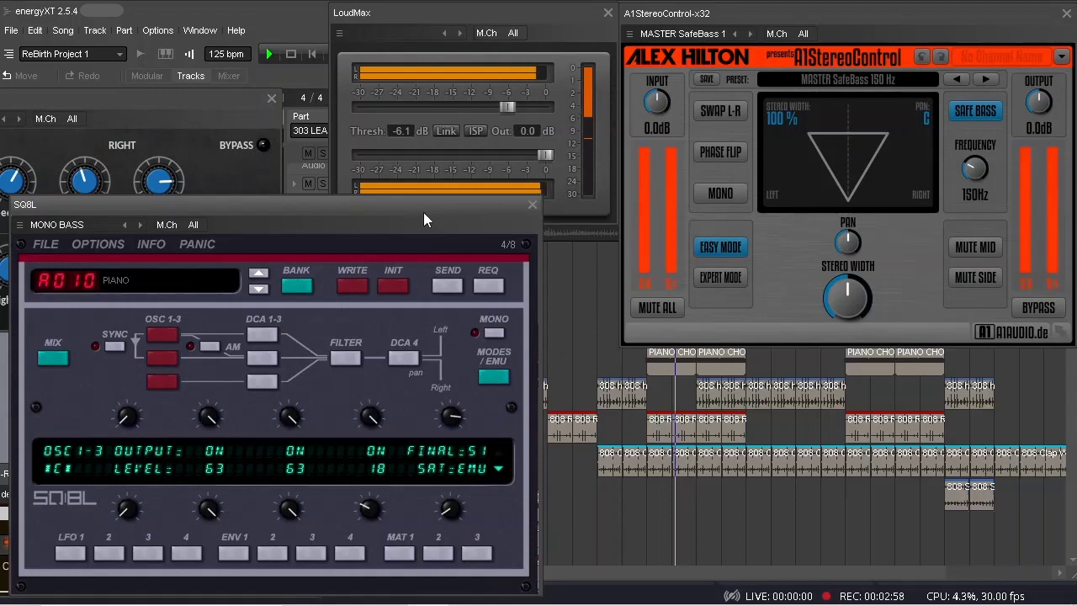
left_click_drag(423, 212, 475, 218)
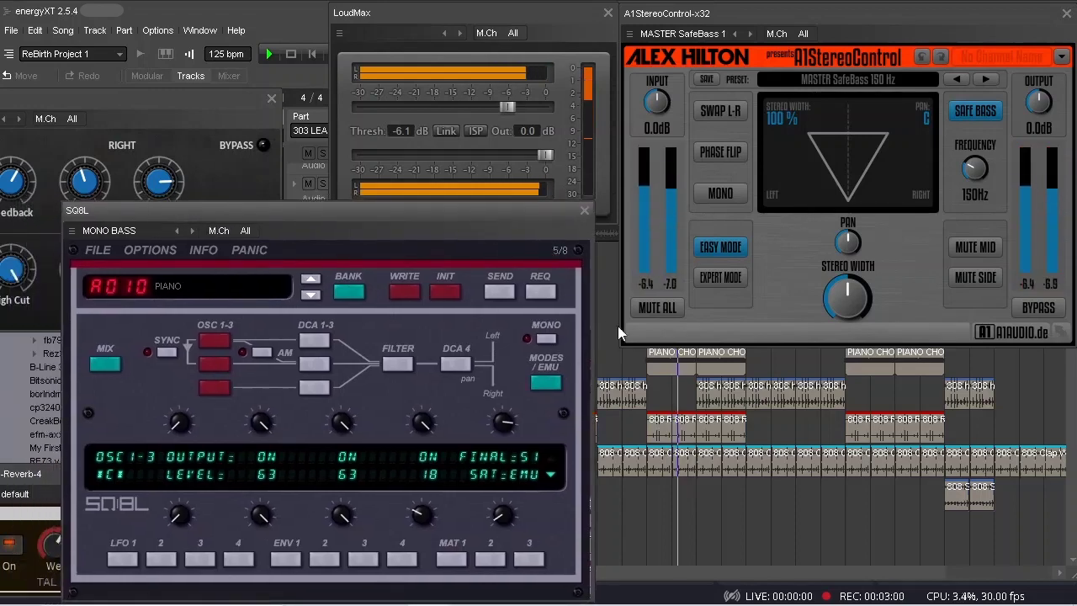
double_click(663, 368)
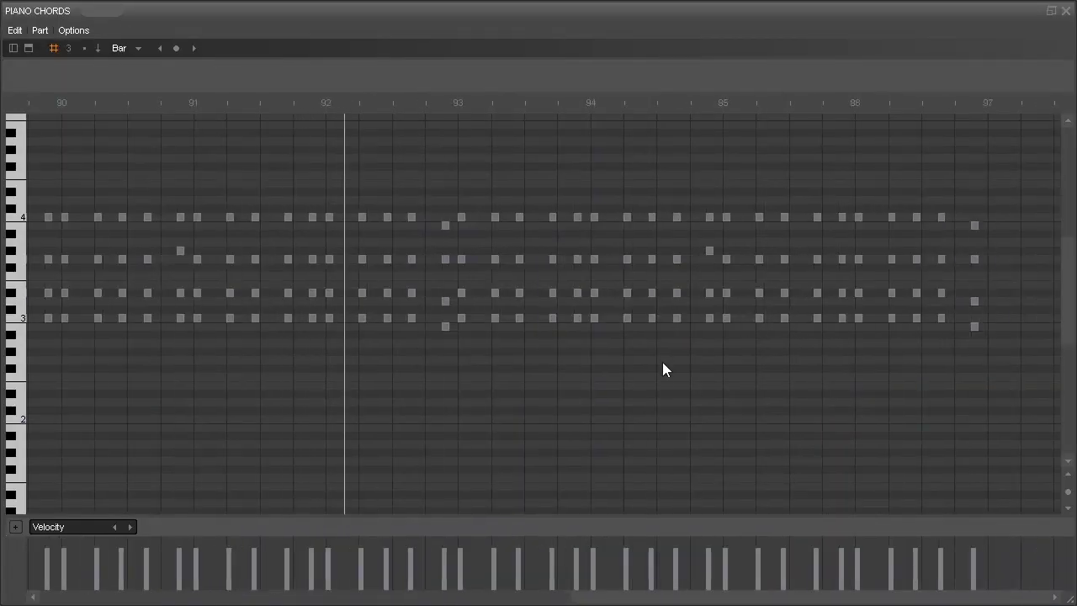
left_click(1066, 13)
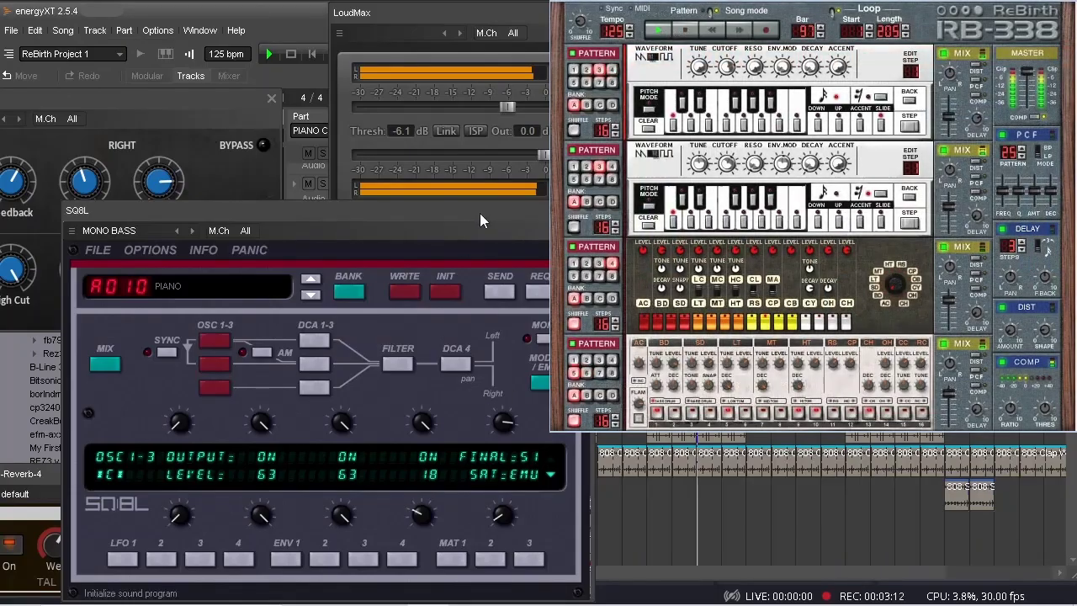
Rearrange the SQ8L, delay and TAL-Reverb-4 windows so that the three no longer cover each other's controls.
left_click_drag(480, 214, 530, 229)
left_click_drag(101, 475, 65, 361)
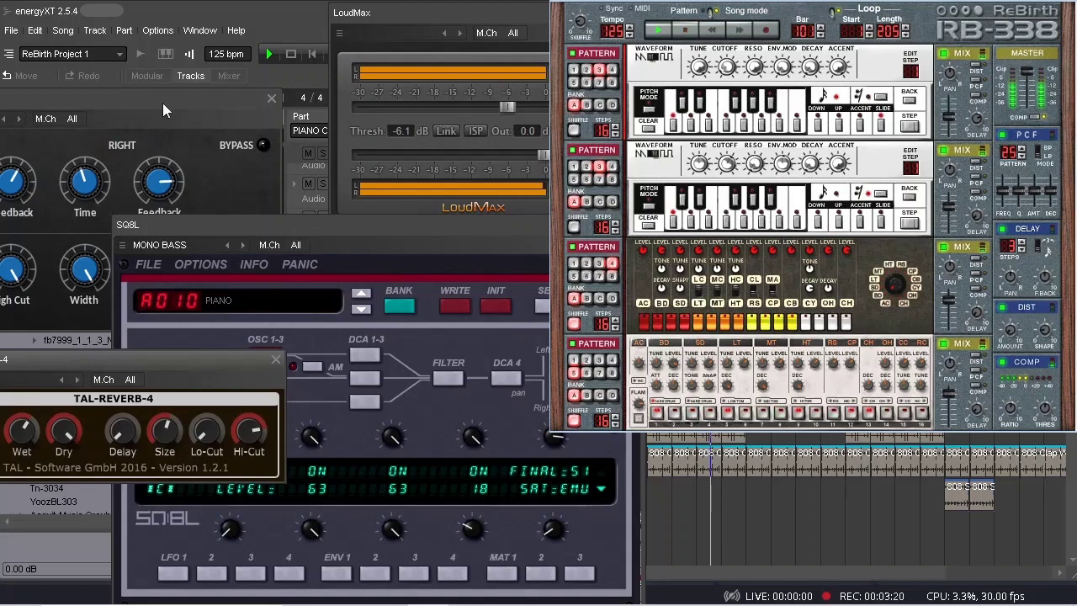
left_click_drag(166, 105, 207, 15)
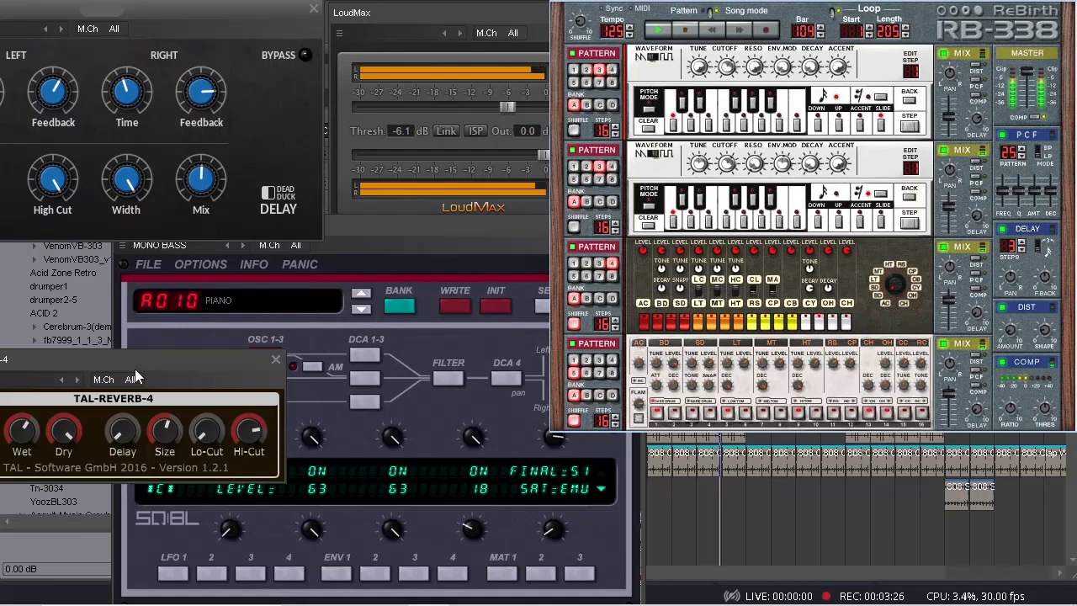
left_click_drag(135, 362, 915, 399)
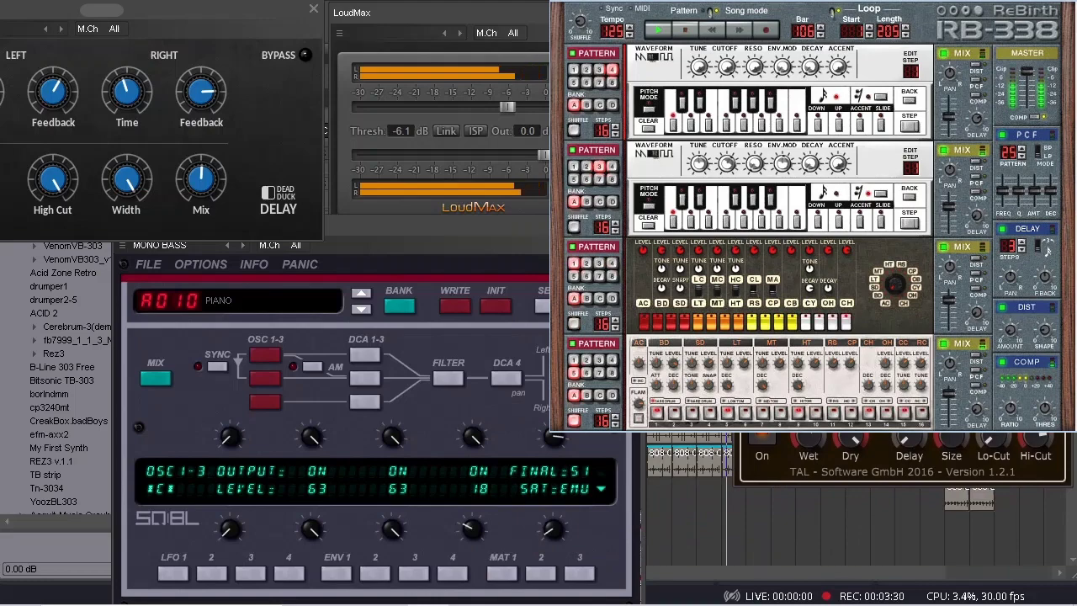
Shift the SQ8L window and inspect the waveforms of one 808 Clap part and one 808 Rim Shot part.
mouse_move(547, 234)
left_mouse_down()
mouse_move(517, 234)
mouse_move(546, 244)
left_mouse_up()
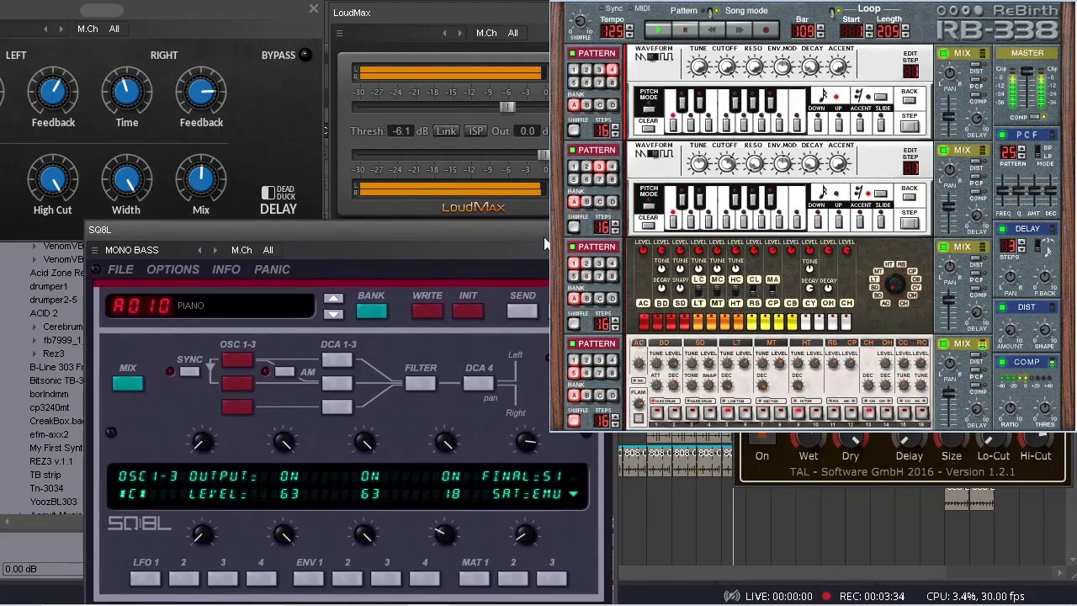
double_click(686, 471)
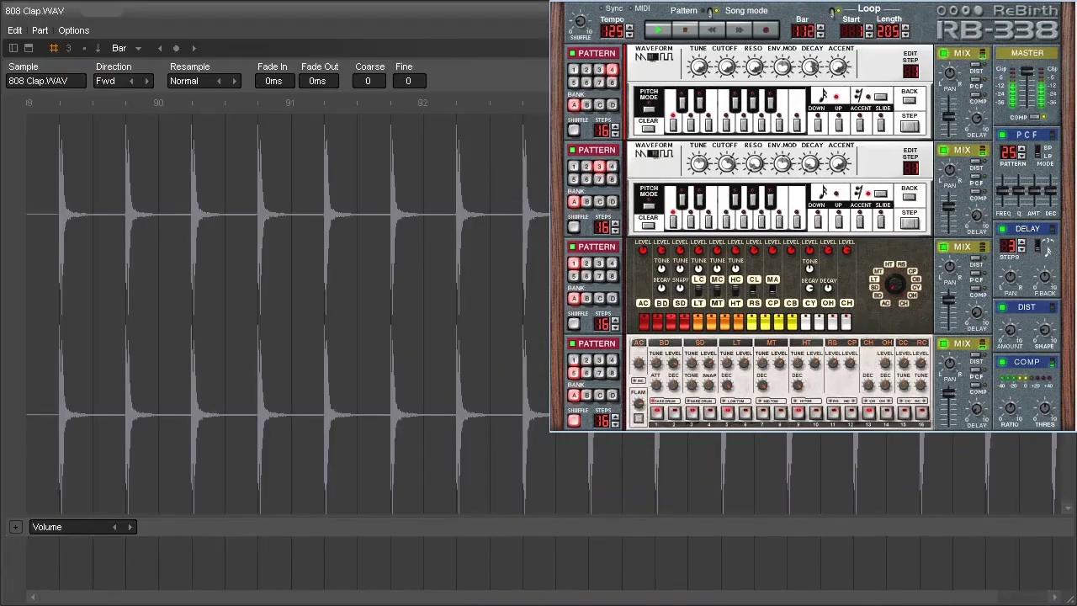
key("Escape")
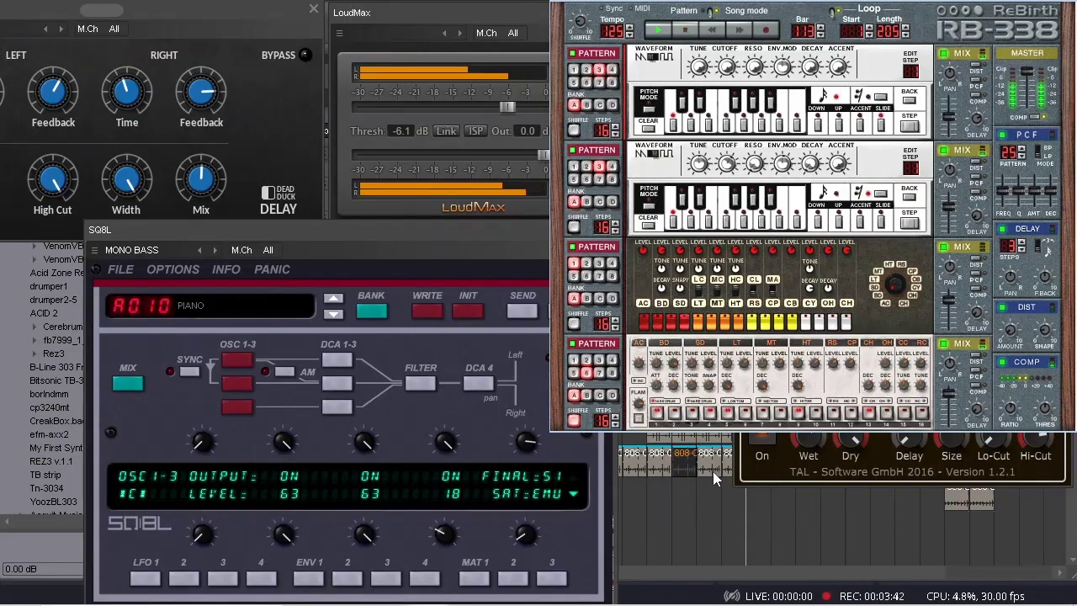
double_click(711, 438)
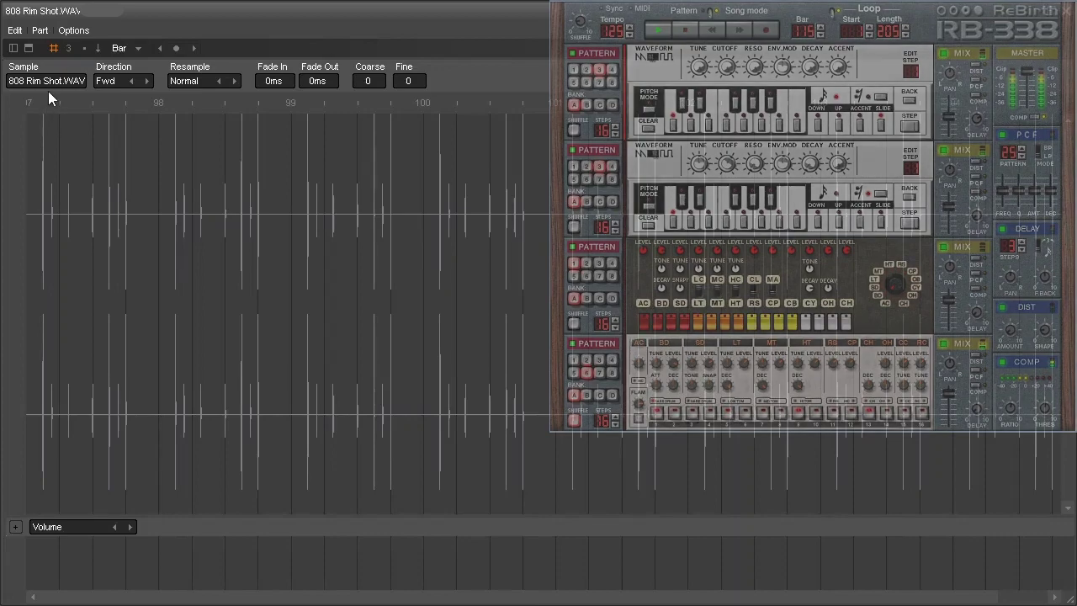
left_click(1066, 12)
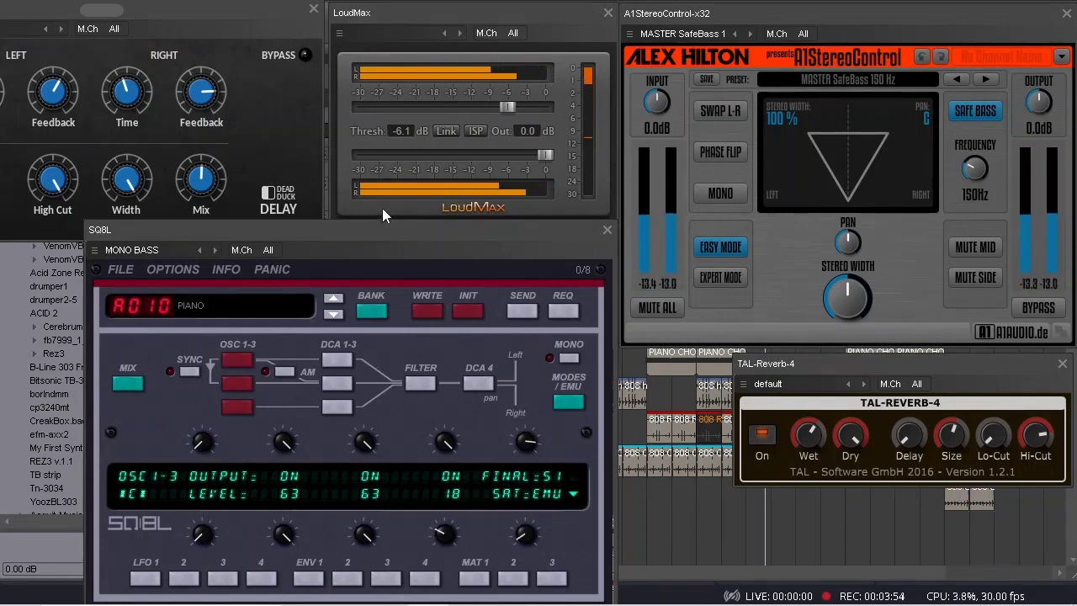
Show the mixer and rearrange the delay and SQ8L windows so that they leave LoudMax uncovered.
left_click_drag(250, 11, 252, 133)
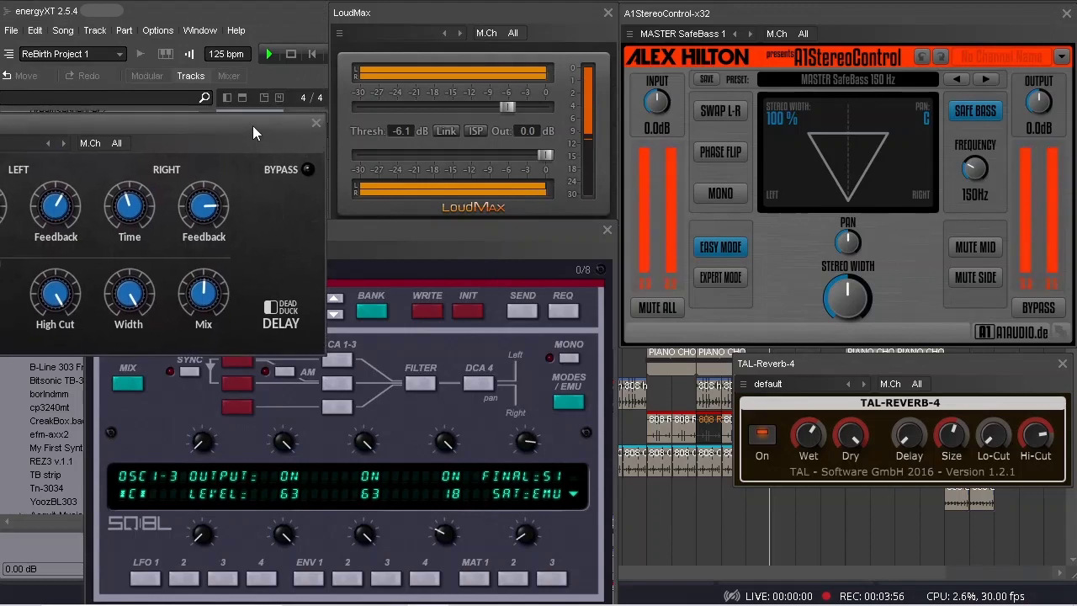
left_click(228, 76)
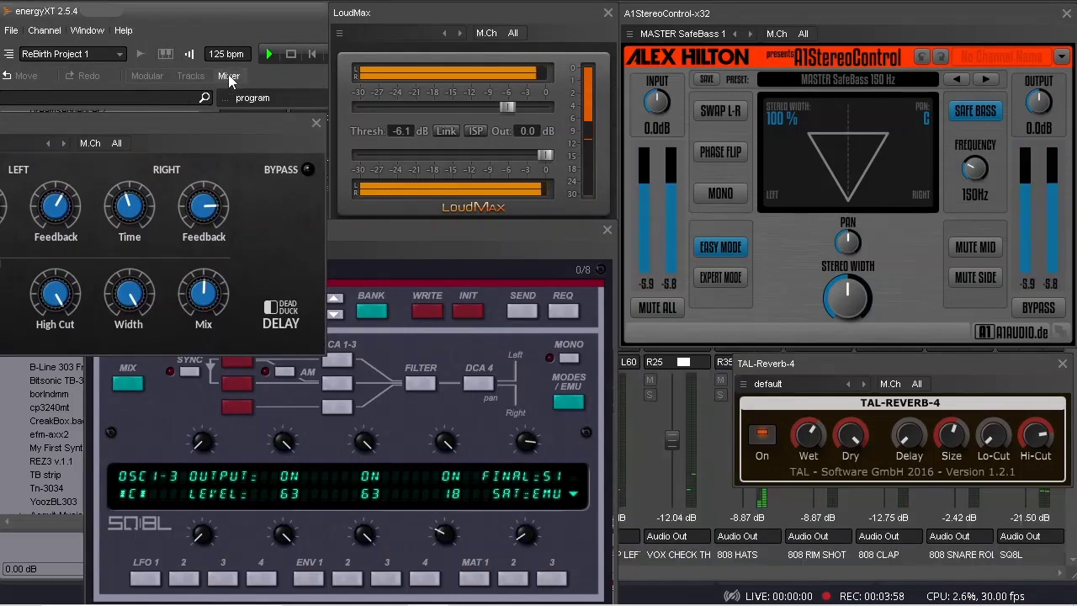
left_click(535, 236)
mouse_move(533, 236)
left_mouse_down()
mouse_move(407, 145)
mouse_move(520, 224)
left_mouse_up()
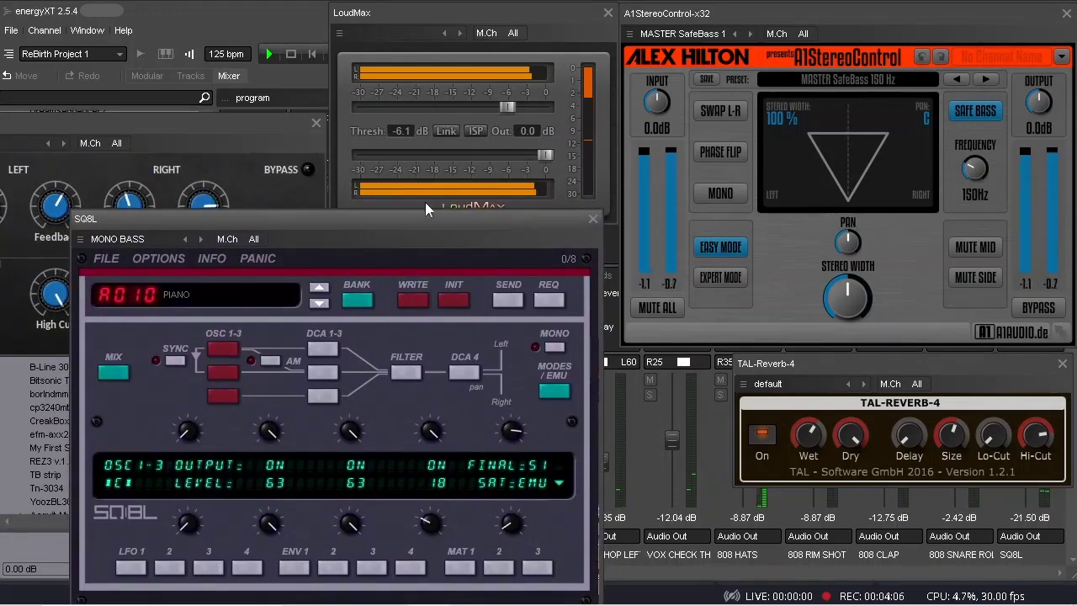
left_click_drag(276, 126, 276, 17)
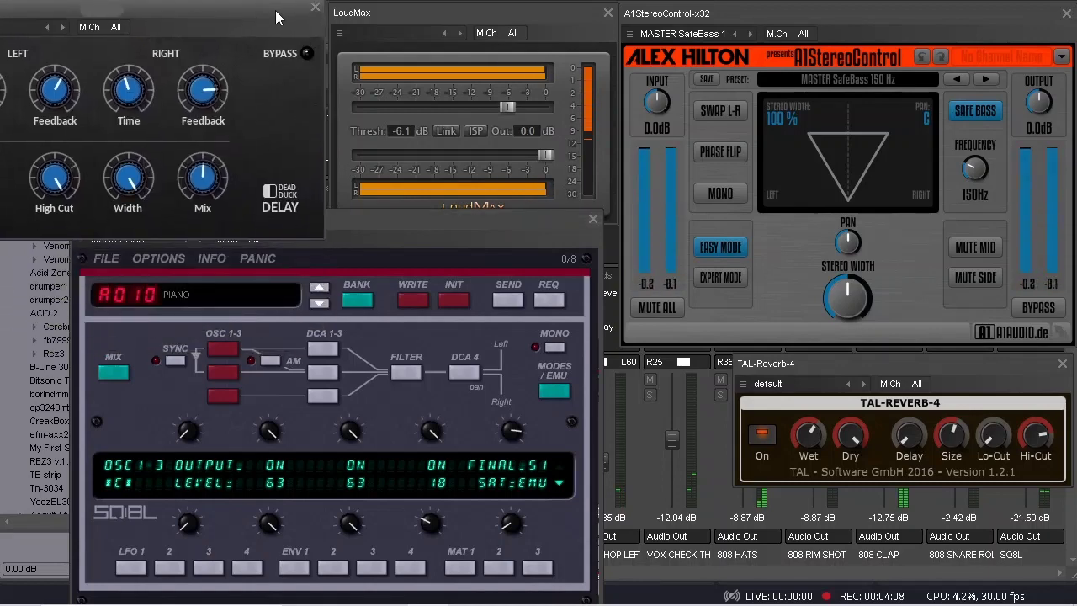
left_click(389, 216)
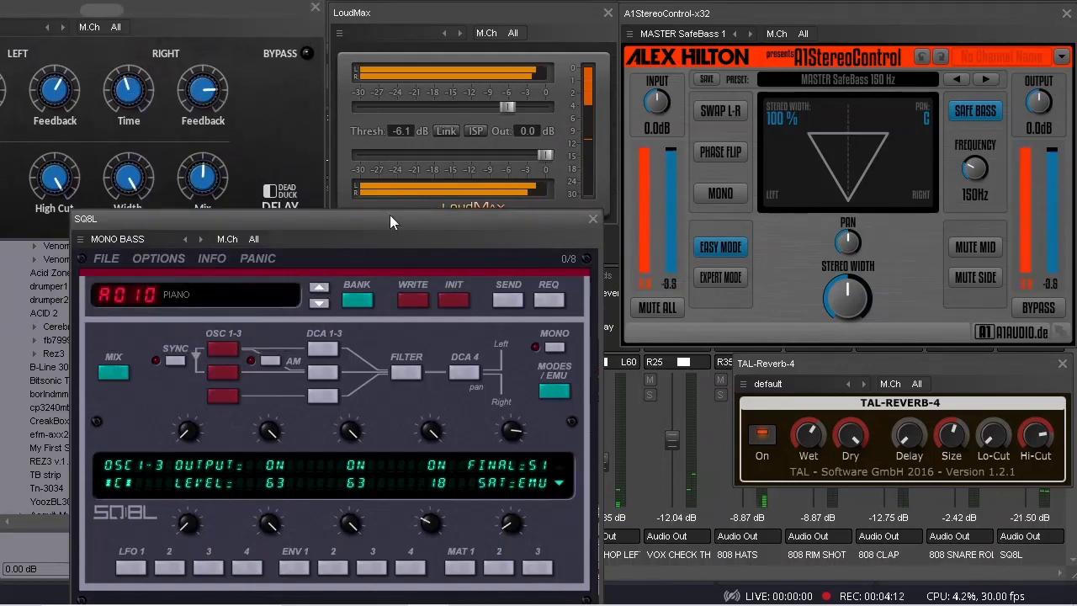
left_click_drag(389, 215, 398, 236)
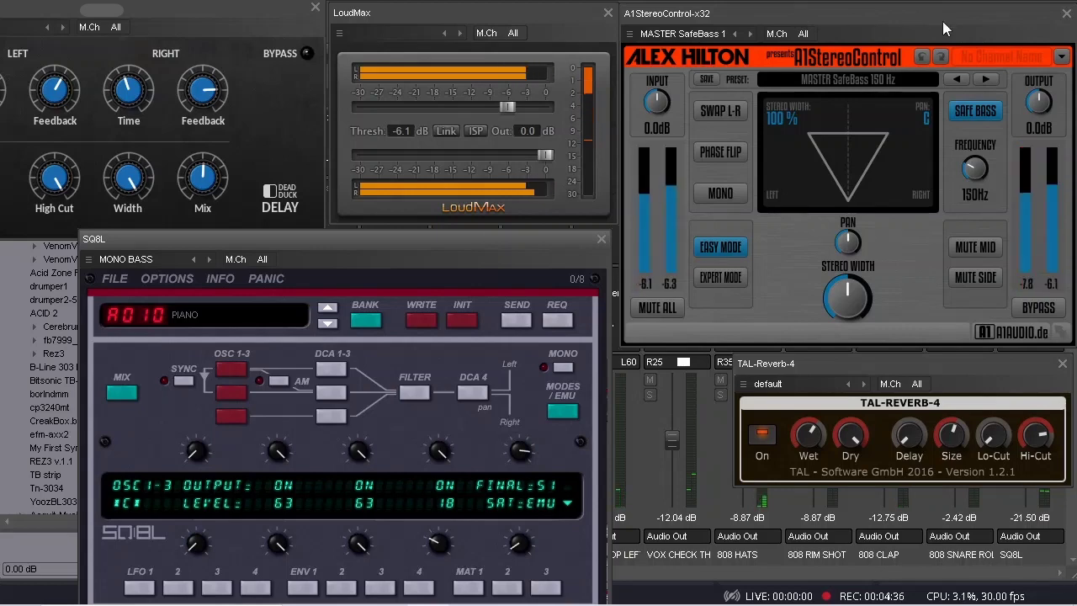
Close the A1StereoControl, TAL-Reverb-4, SQ8L, delay and LoudMax windows and show the mixer's first channels.
left_click(1067, 17)
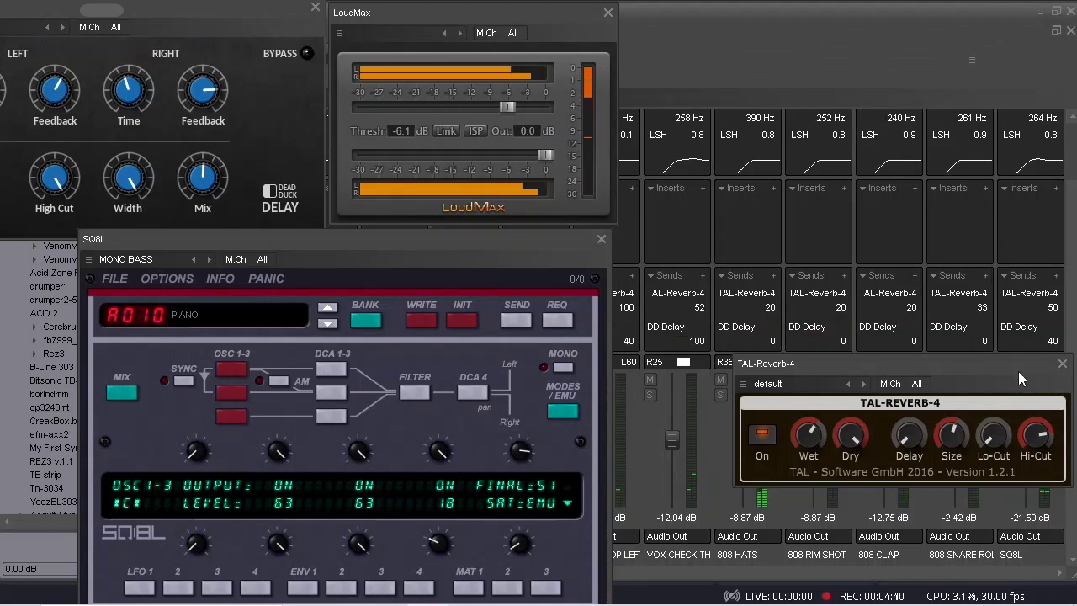
left_click(1062, 364)
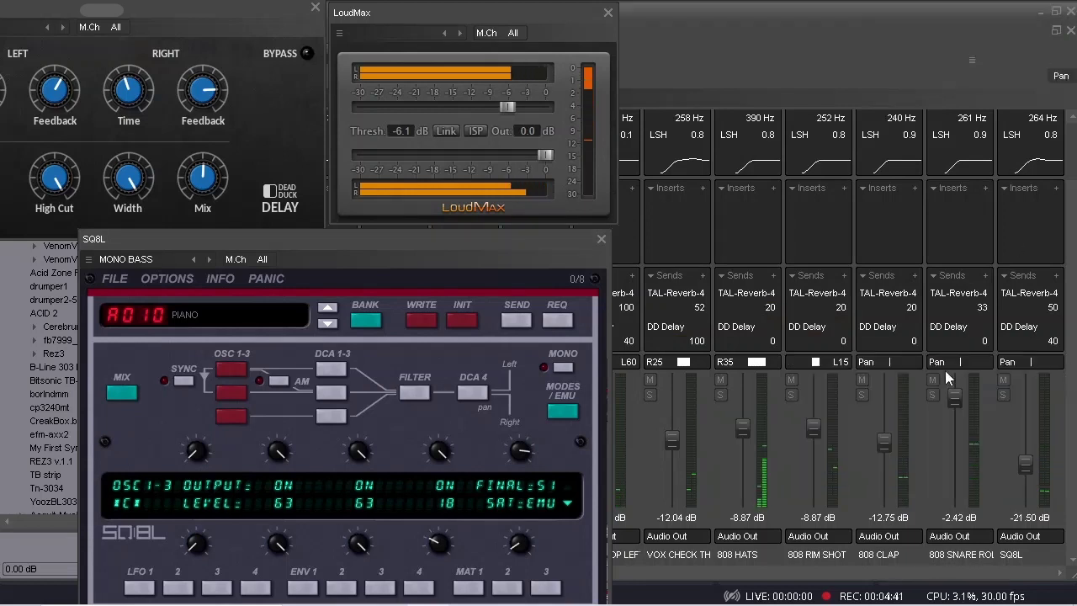
left_click(601, 241)
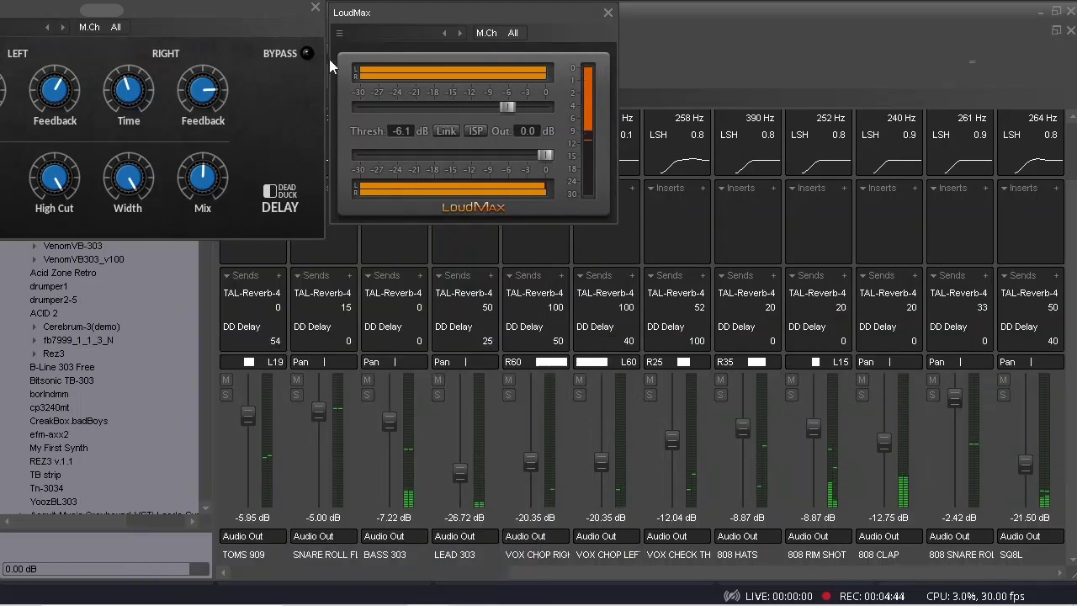
left_click(315, 7)
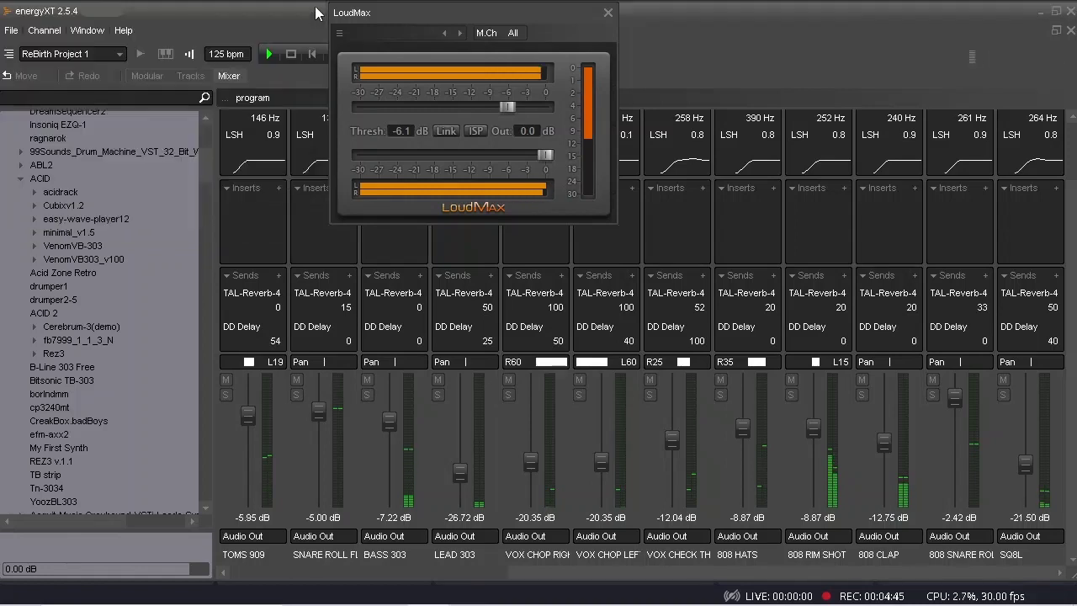
left_click(608, 13)
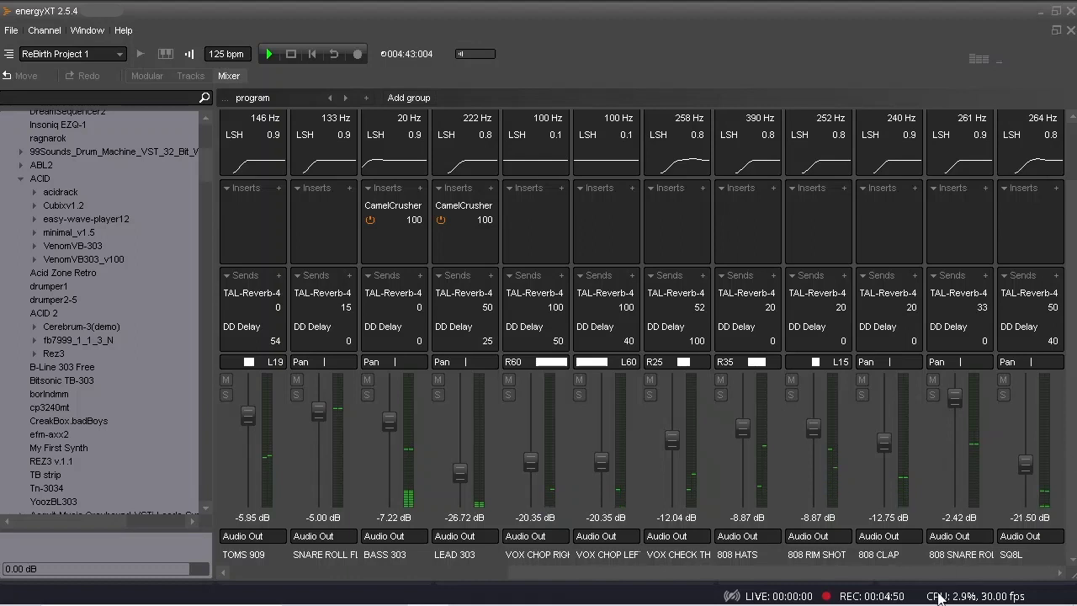
left_click_drag(965, 579, 681, 580)
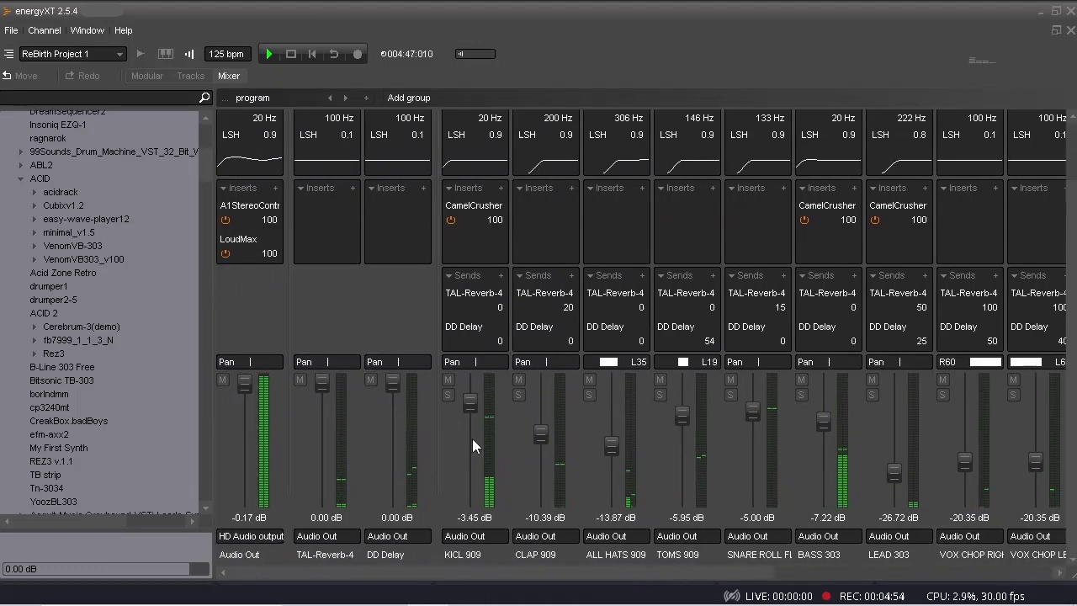
Return to the track arrangement and inspect the notes of the third PIANO CHORDS part.
left_click(192, 76)
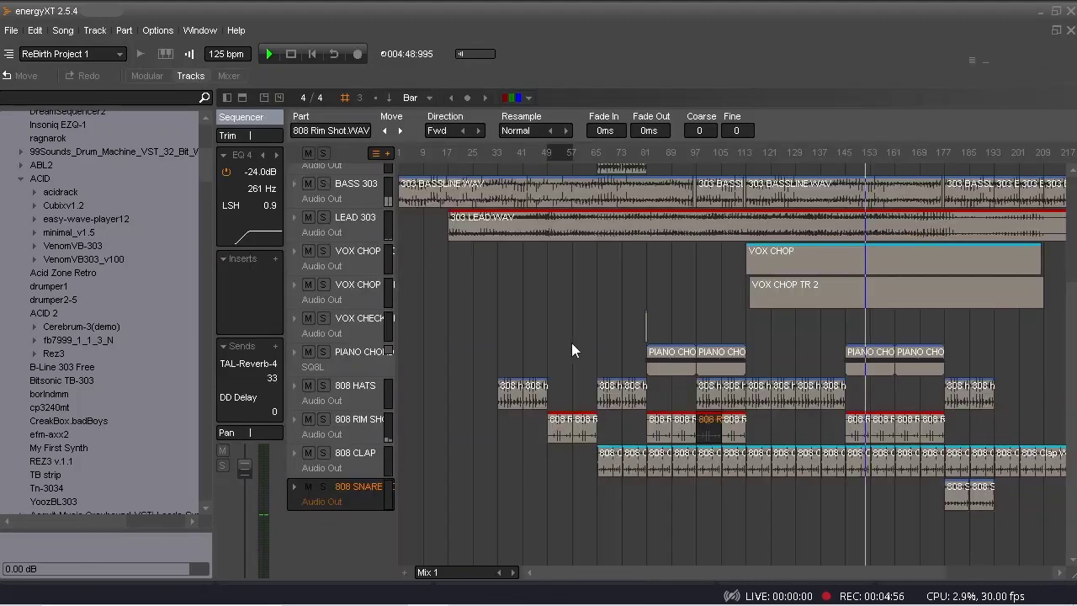
double_click(872, 371)
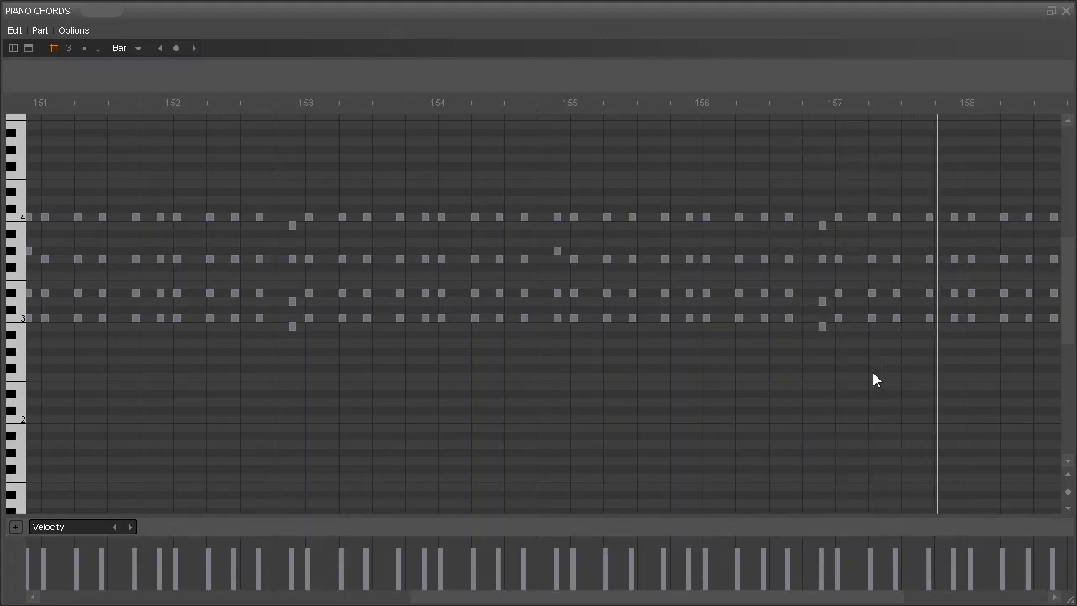
left_click(1066, 12)
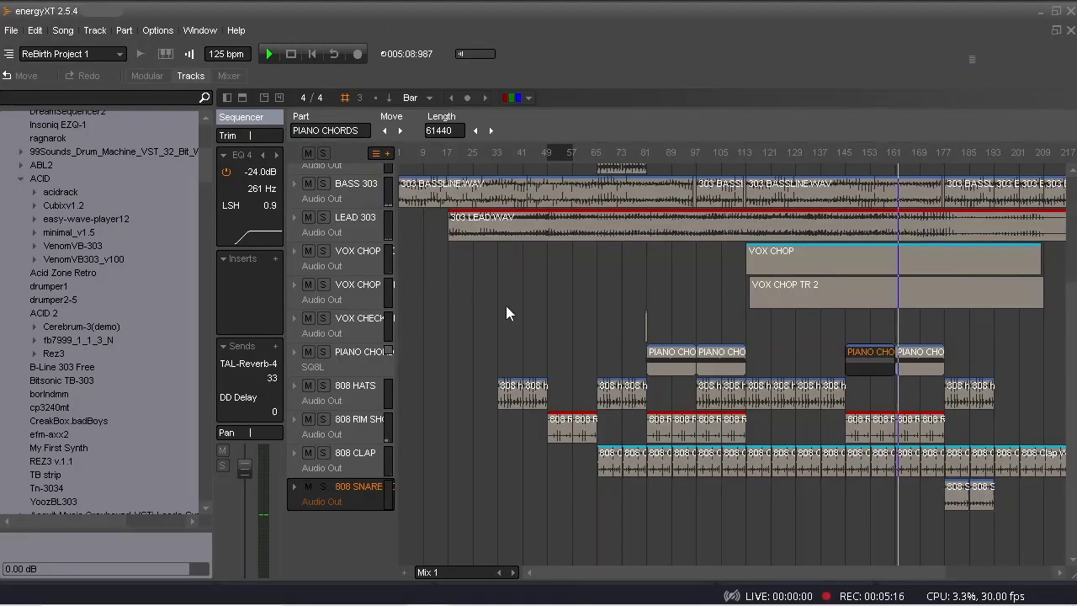
Expand the LEAD 303 and right VOX CHOP tracks in place to show their waveforms and volume lanes.
left_click(294, 219)
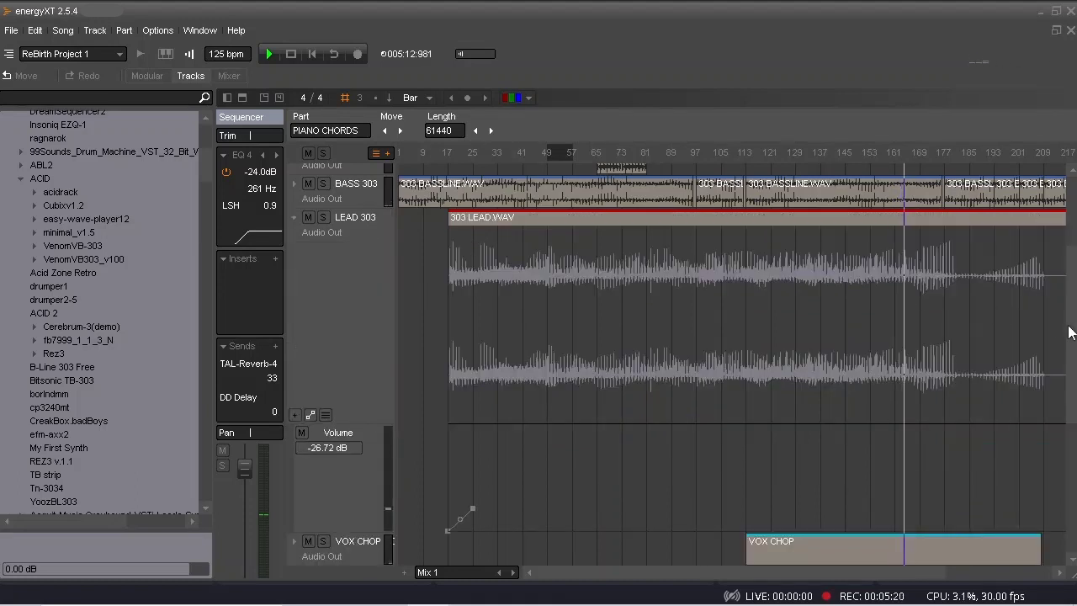
scroll(1068, 331, "down", 3)
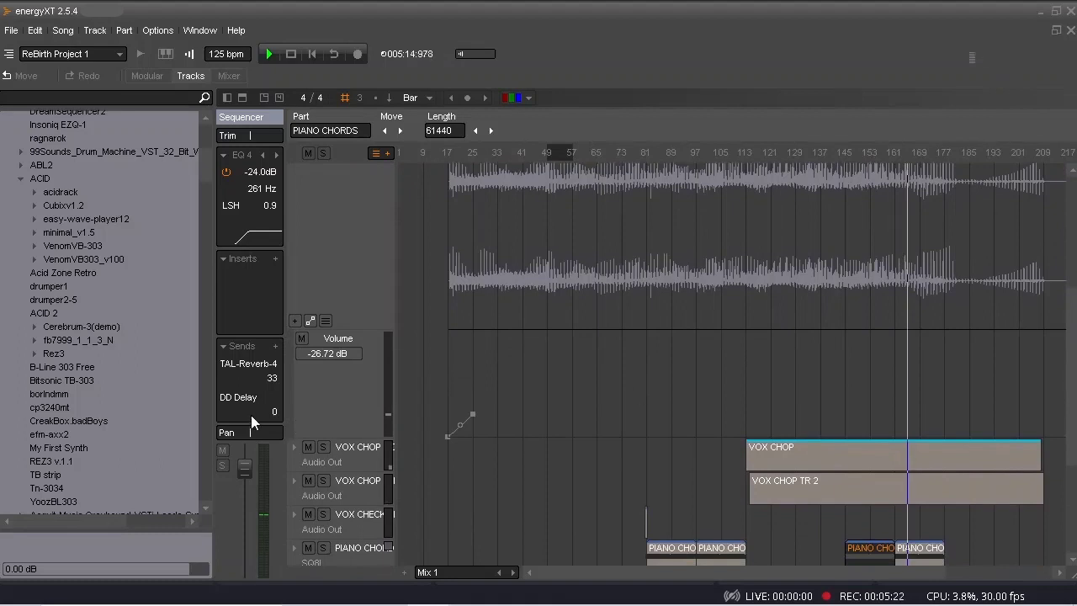
left_click(294, 447)
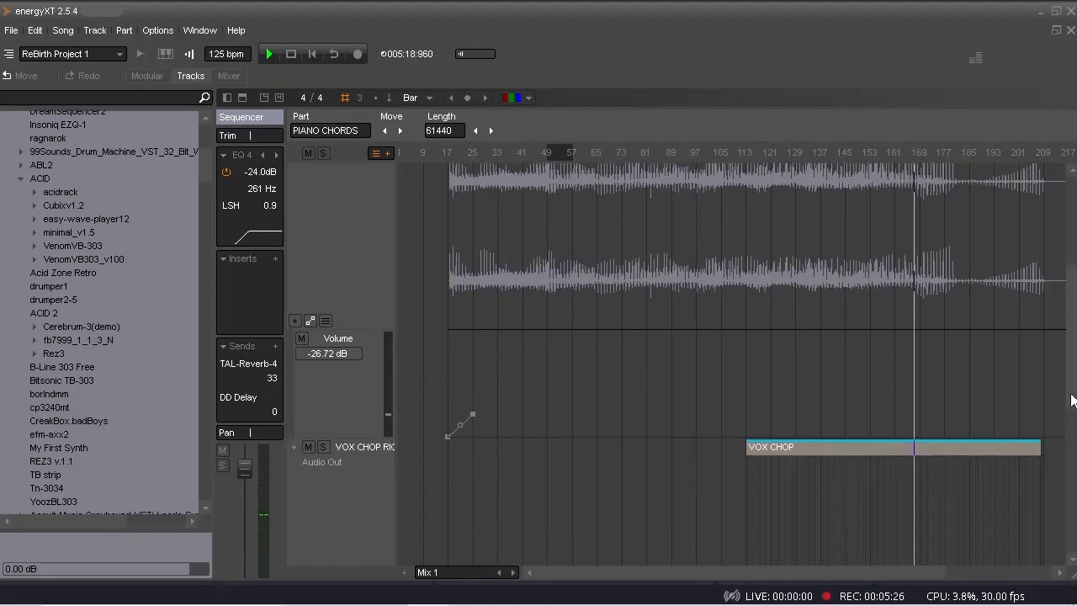
scroll(1071, 332, "down", 5)
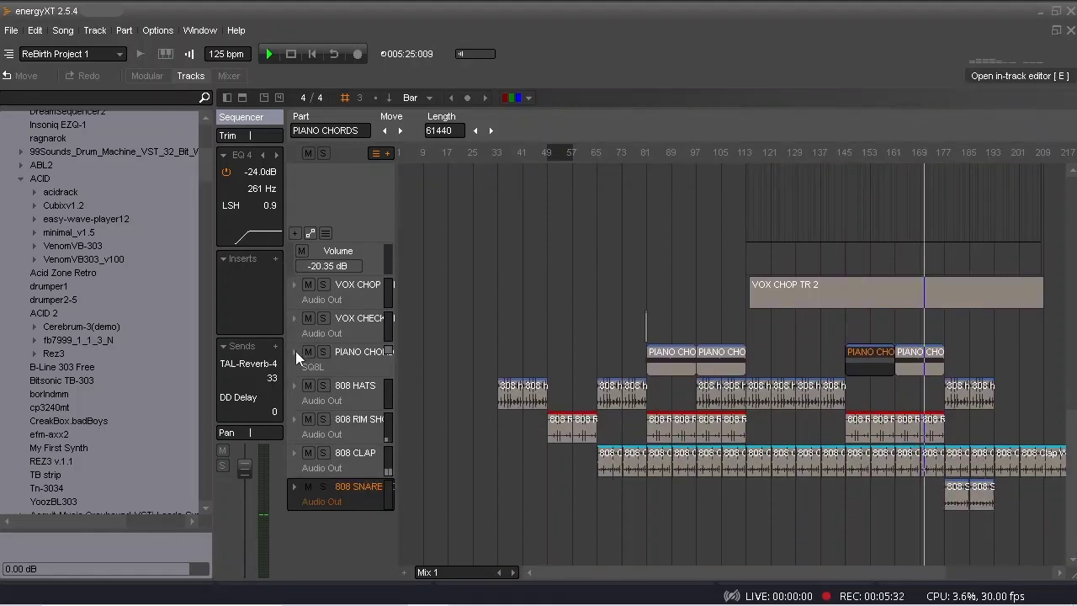
Open the in-track editors of the 808 rim shot, 808 hats, piano chords, vox check and left vox chop tracks.
left_click(293, 420)
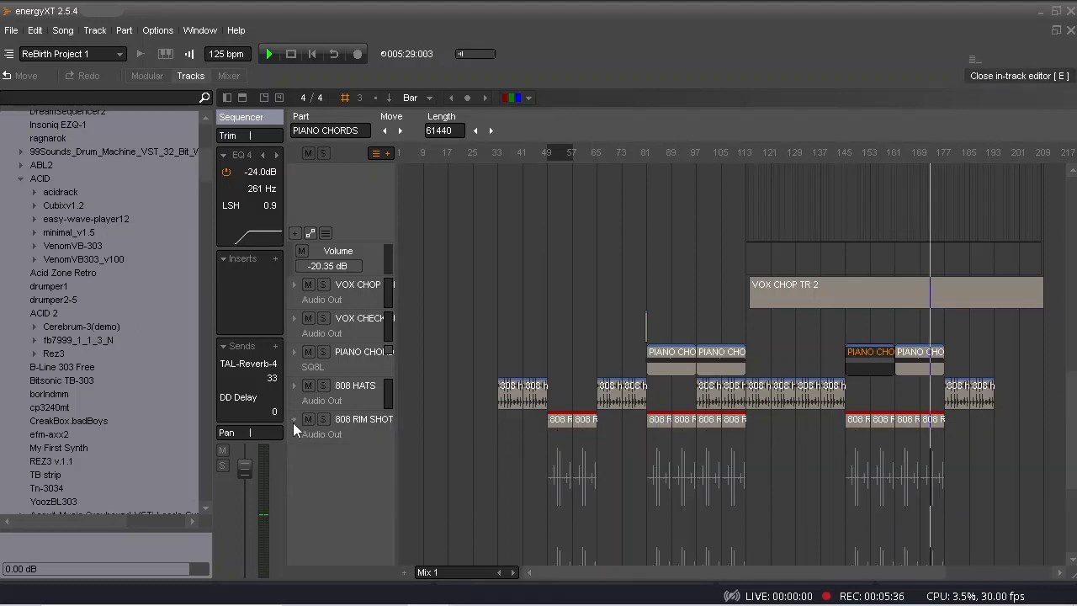
left_click(293, 386)
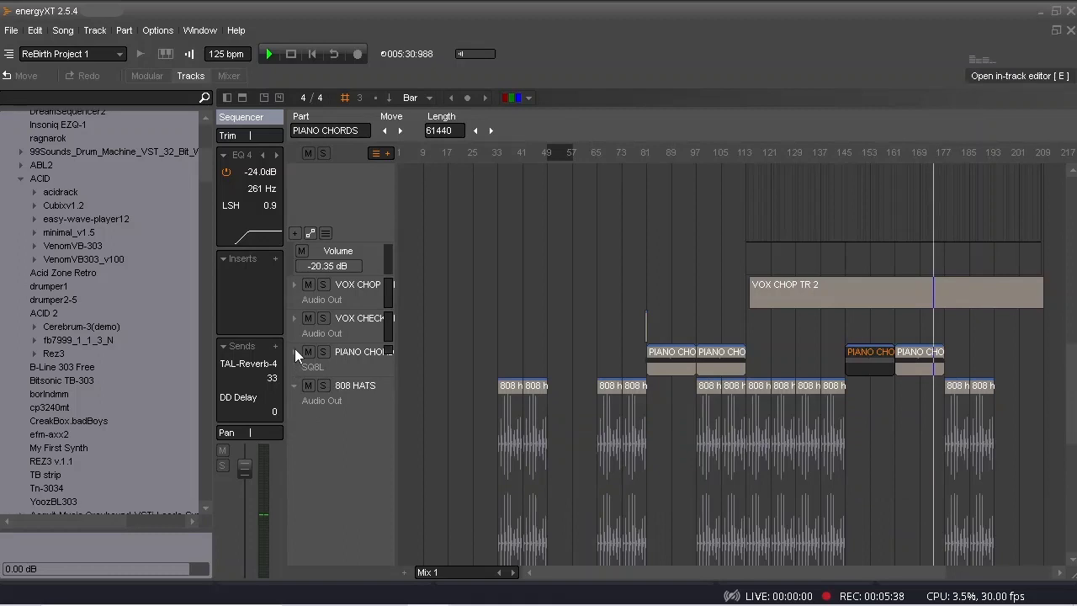
left_click(294, 351)
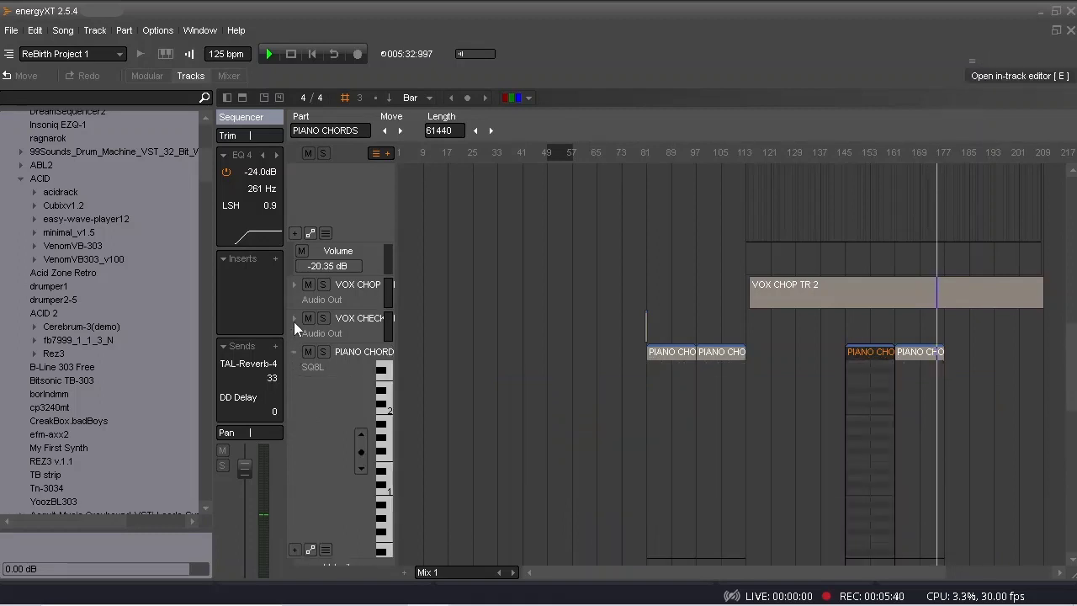
left_click(295, 318)
left_click(295, 284)
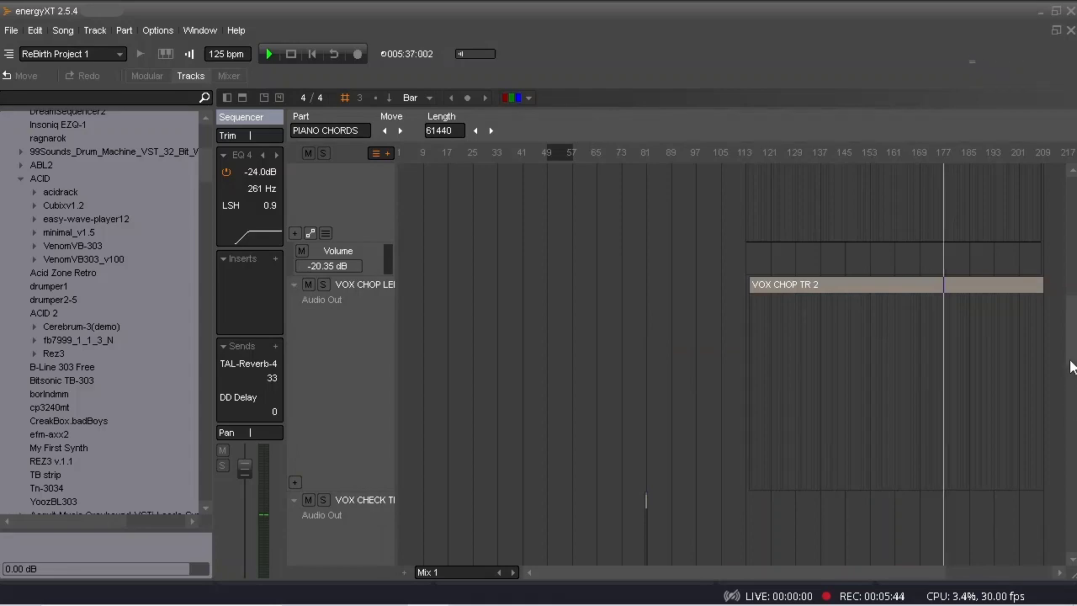
Expand the 808 CLAP and 808 snare roll tracks in place and examine their volume and send automation lanes.
left_click_drag(1070, 366, 1073, 559)
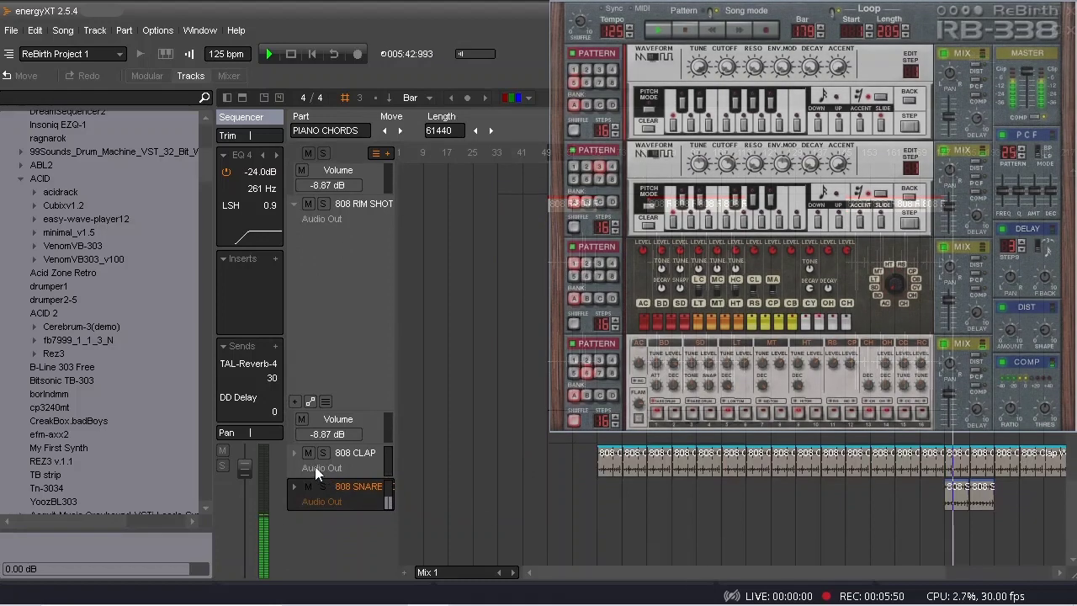
key("Delete")
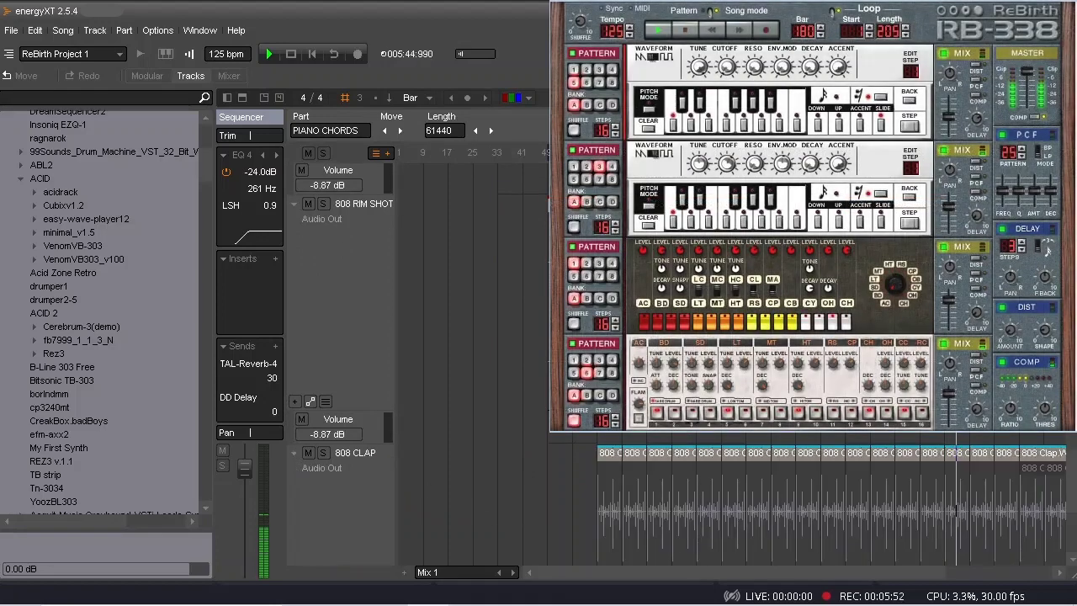
left_click_drag(1072, 471, 1069, 525)
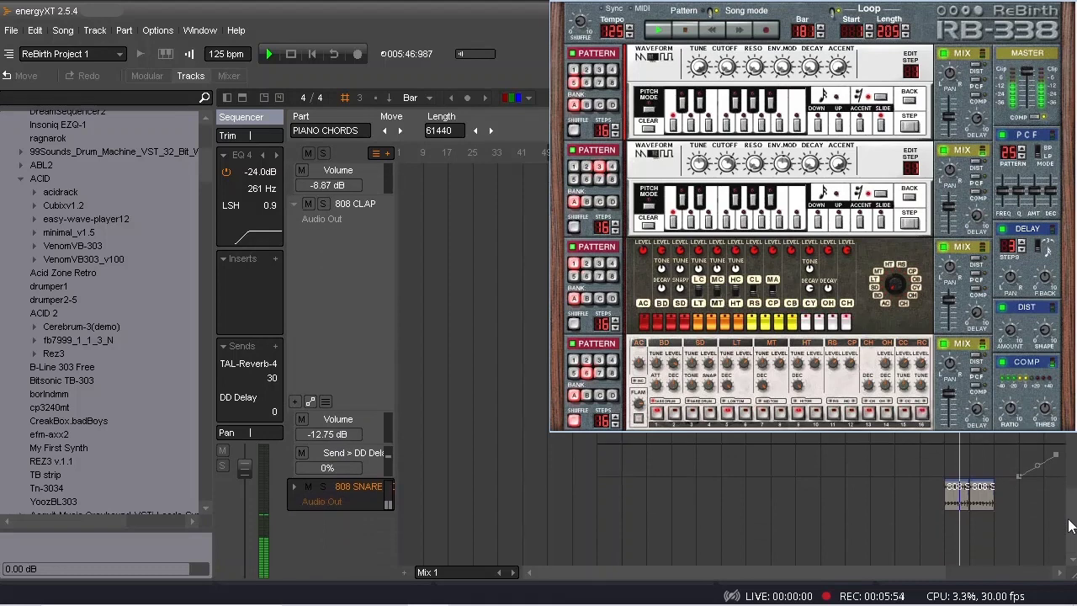
left_click(293, 488)
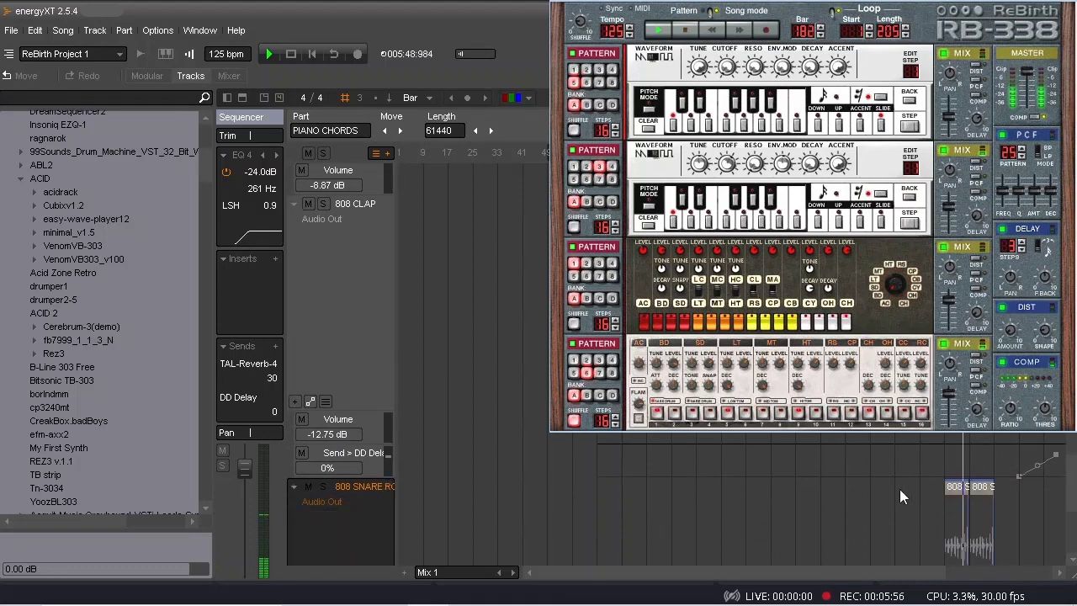
left_click_drag(1075, 502, 1075, 532)
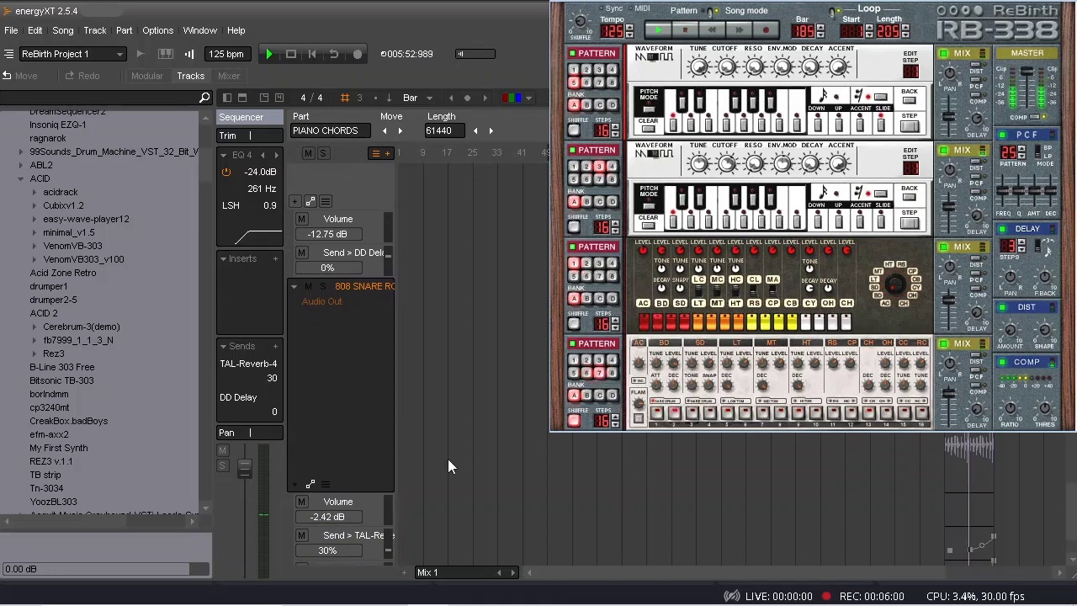
Open the DD Delay effect from the 808 snare roll track's sends and move its window over the arrangement area.
double_click(247, 399)
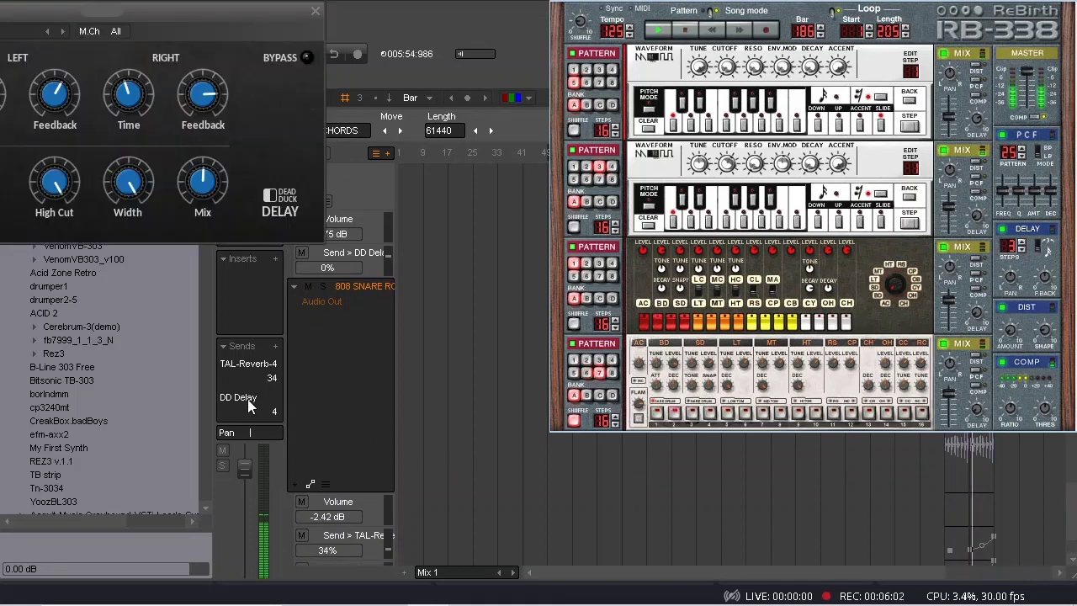
left_click_drag(206, 14, 784, 309)
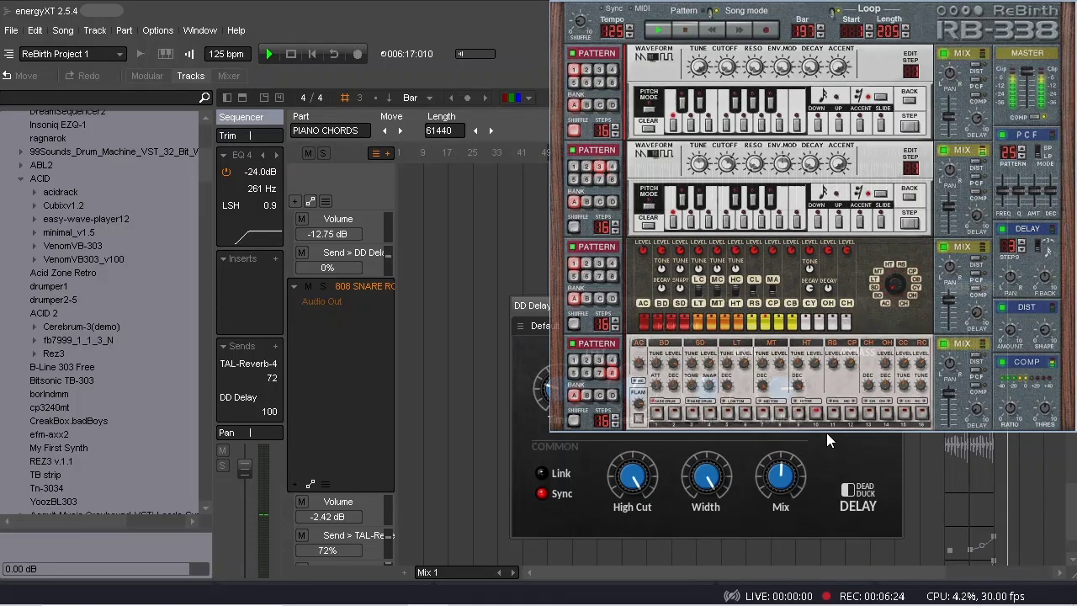
Close the DD Delay window and open the in-track editors of the BASS 303, 909 snare roll and TOMS 909 tracks.
left_click(892, 306)
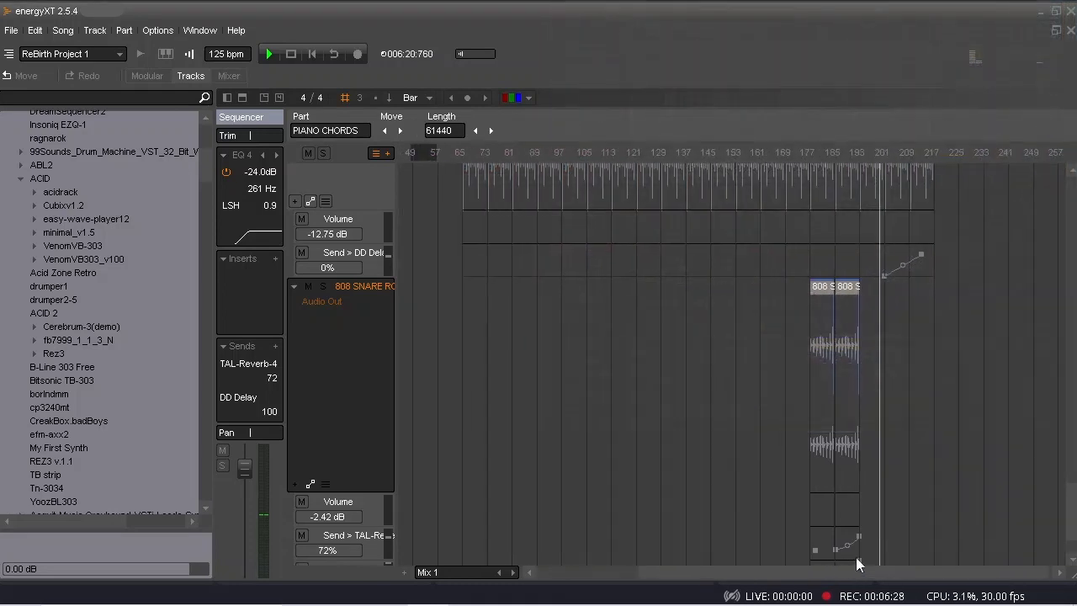
left_click_drag(1070, 510, 1060, 214)
left_click(295, 280)
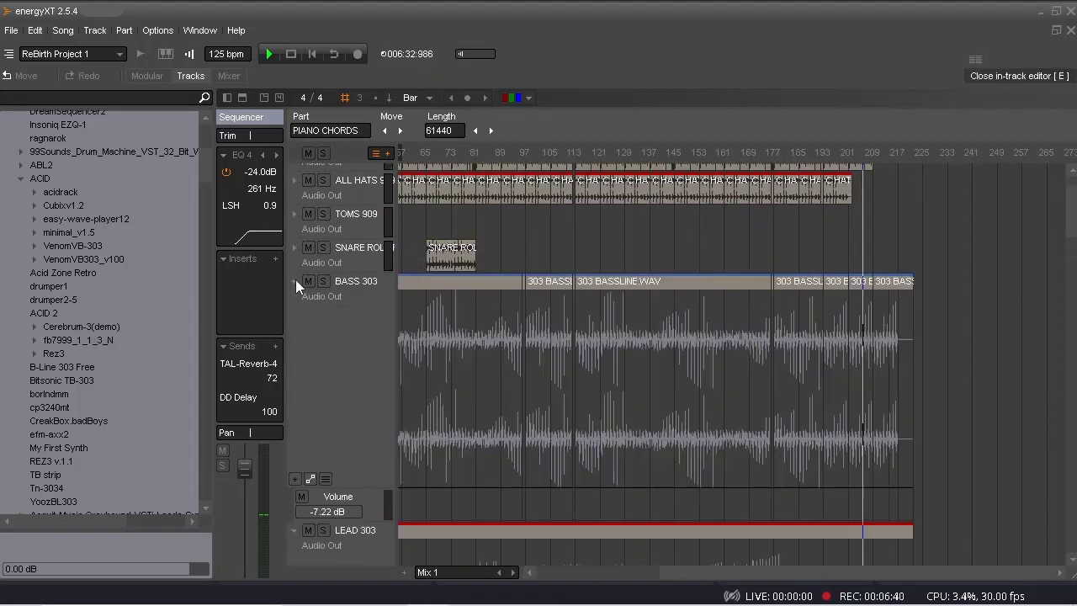
left_click(295, 249)
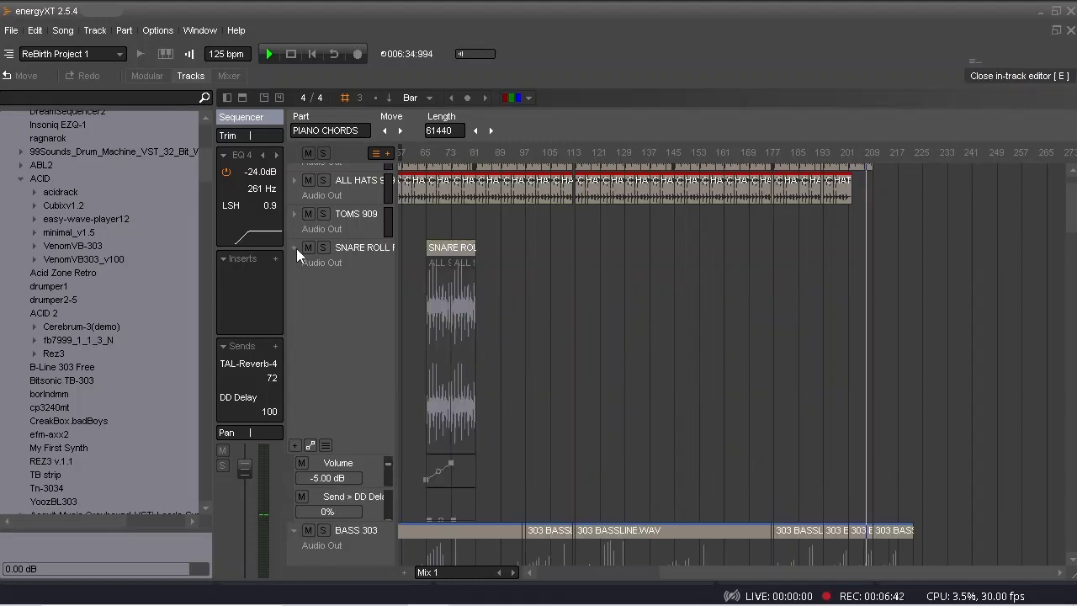
left_click(295, 215)
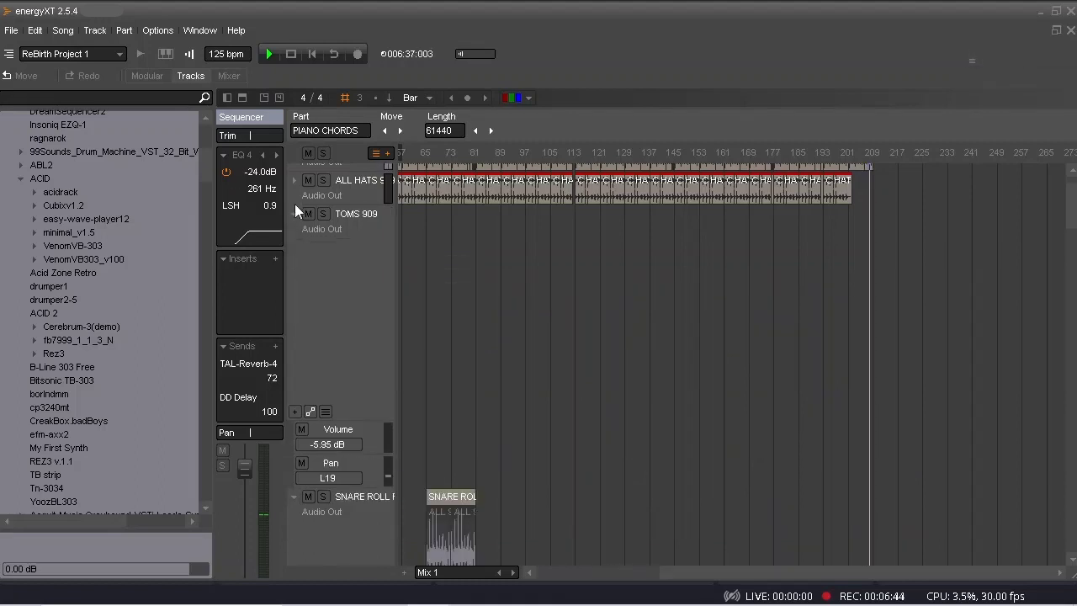
Expand the ALL HATS 909, CLAP 909 and KICL 909 tracks in place to show their waveforms and volume lanes.
left_click(295, 182)
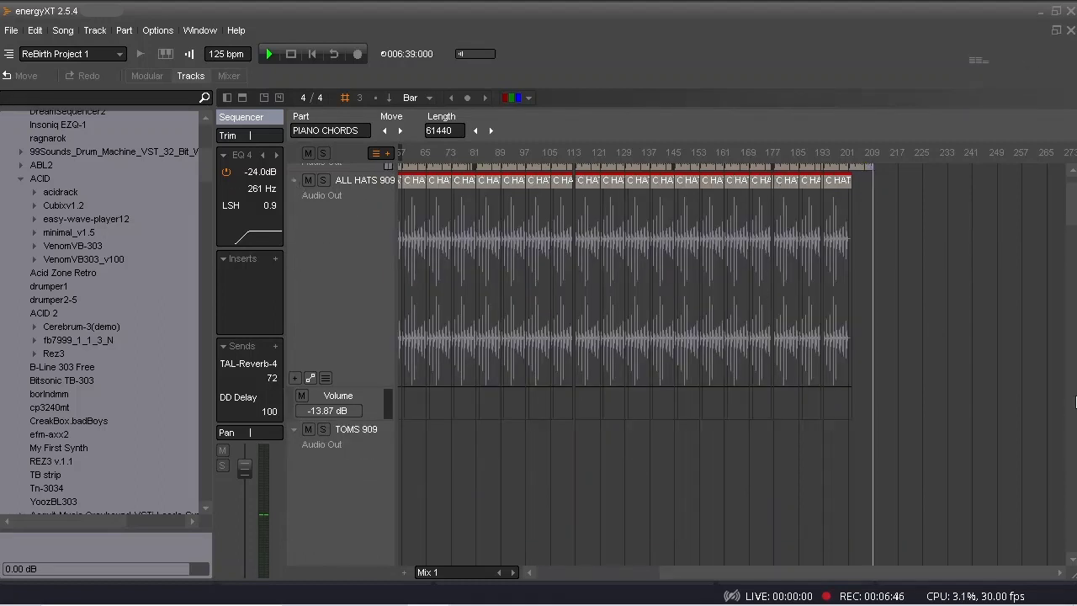
scroll(1073, 226, "up", 2)
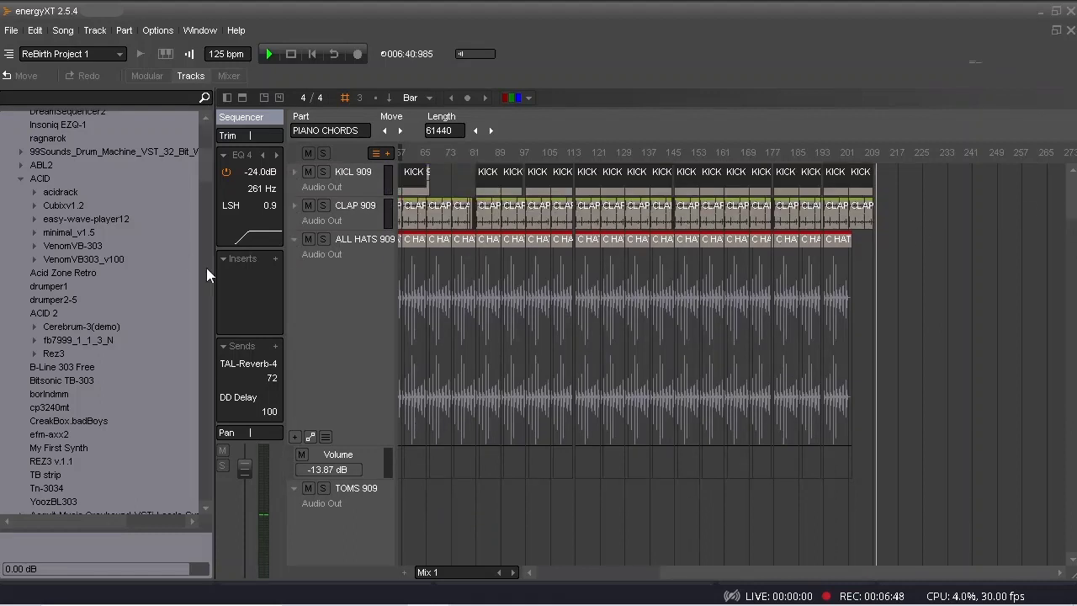
left_click(291, 205)
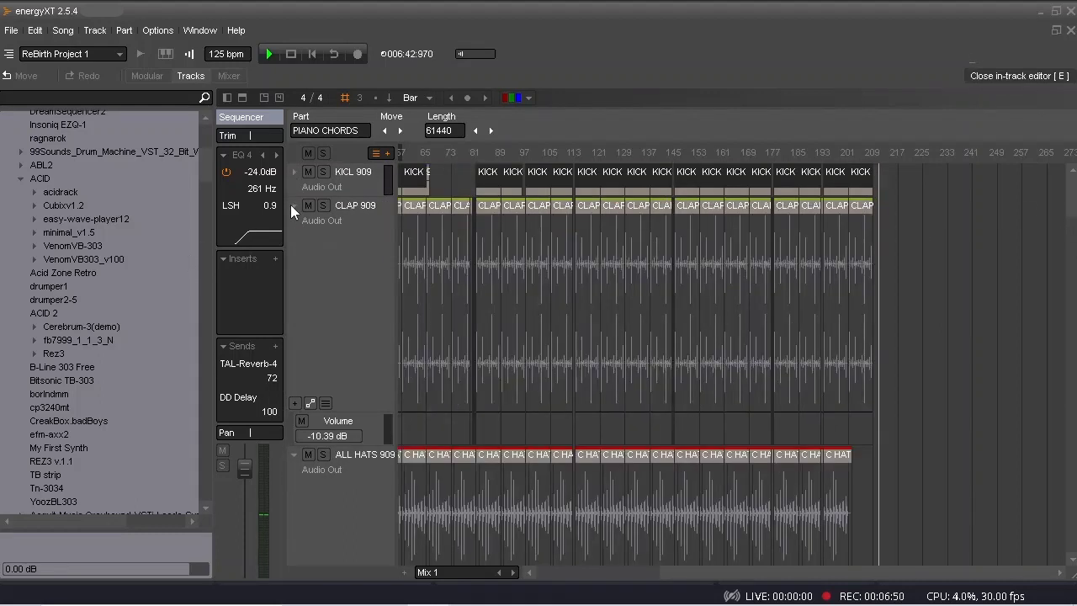
left_click(294, 172)
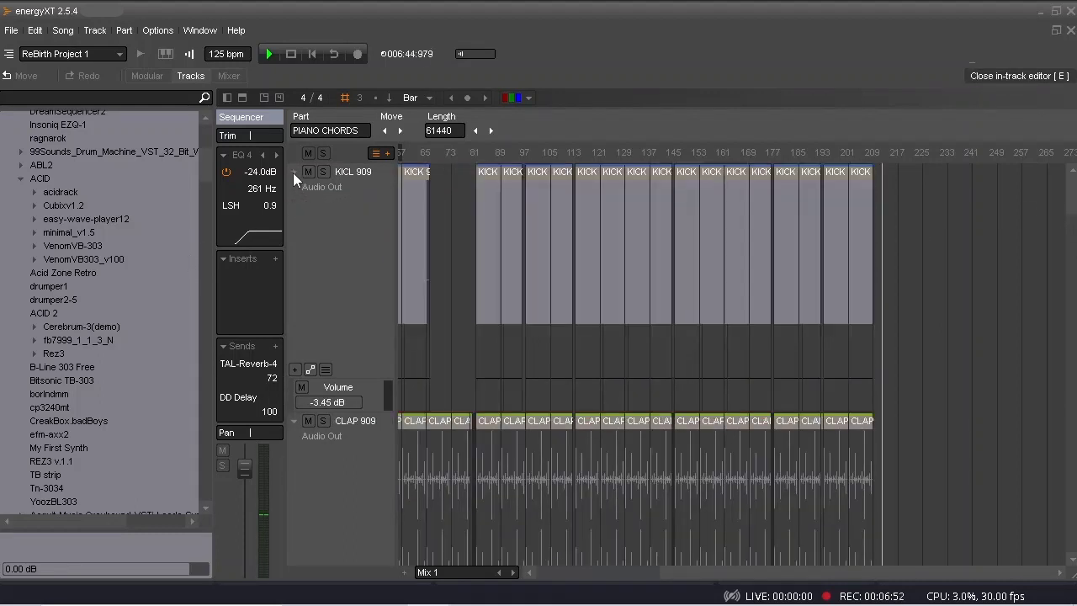
Examine the closing bars of the 909 kick, 909 clap, BASS 303 and LEAD 303 waveforms at a closer zoom.
left_click(483, 98)
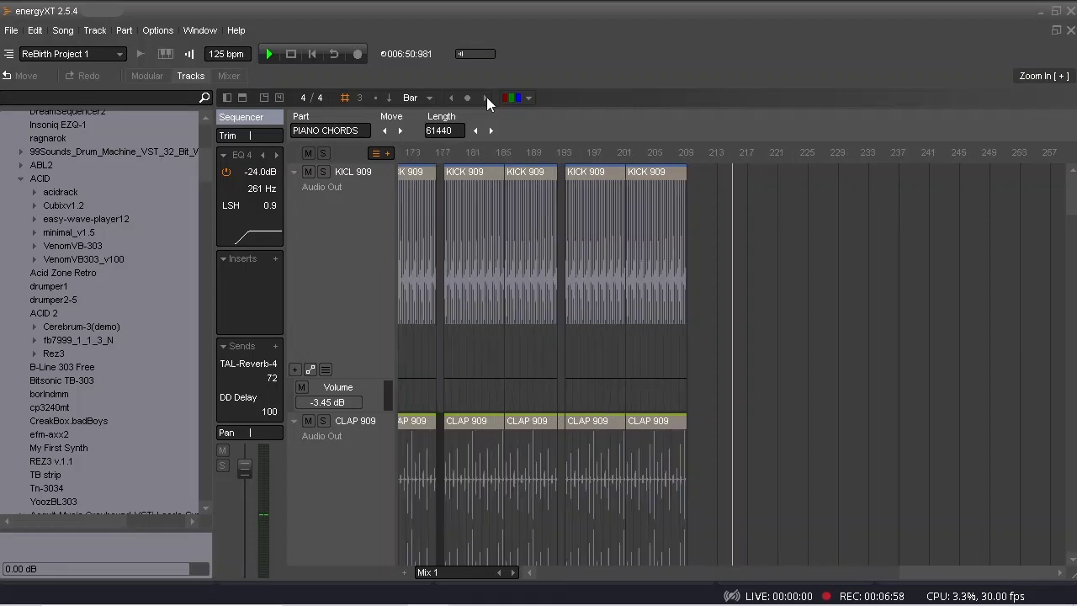
left_click(486, 97)
left_click(486, 97)
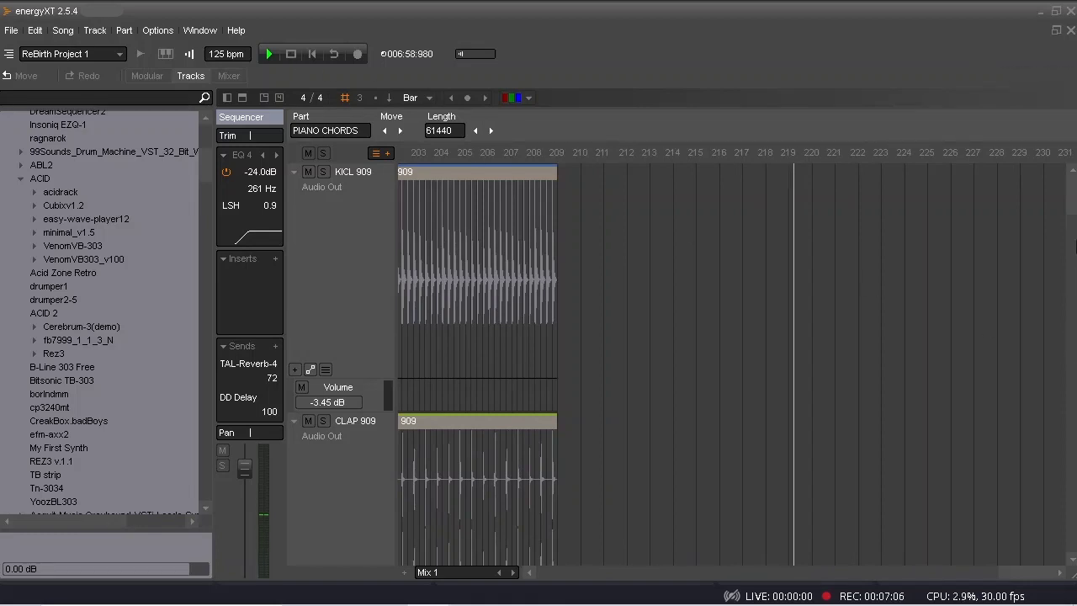
left_click_drag(1070, 211, 1070, 313)
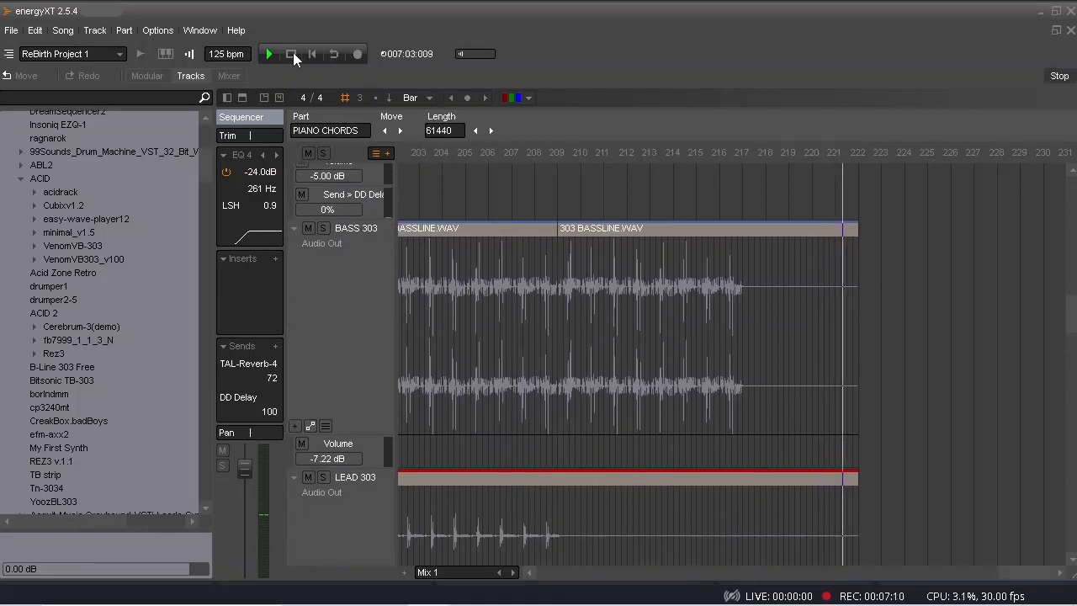